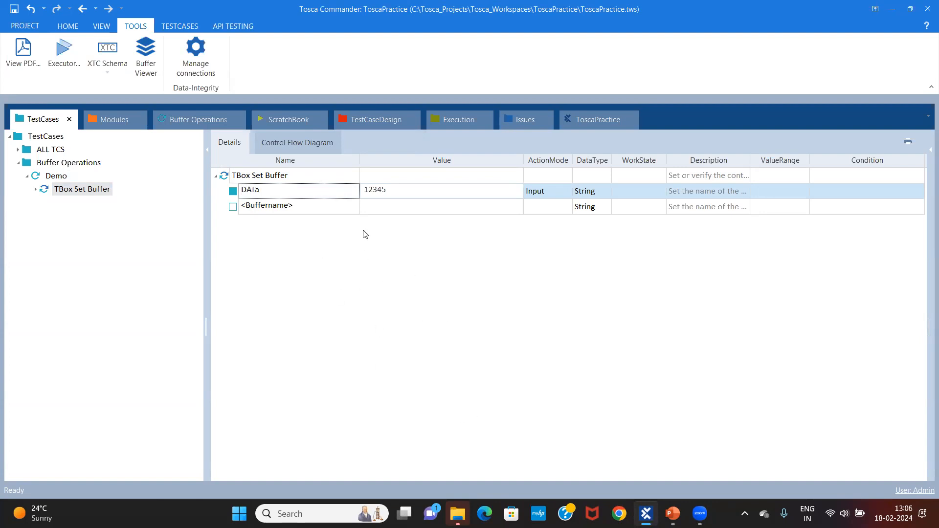
Step: Correct the buffer name in the TBox Set Buffer step to Data
text(a)
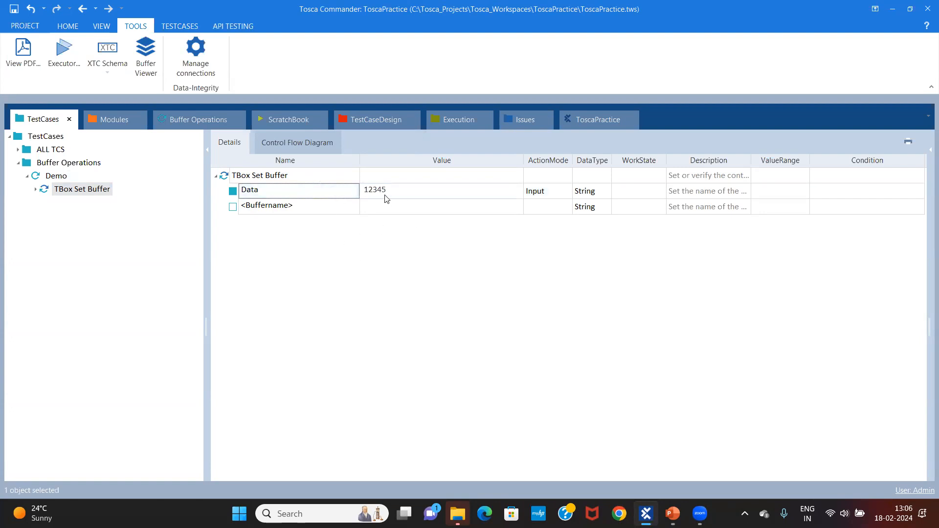
click(402, 196)
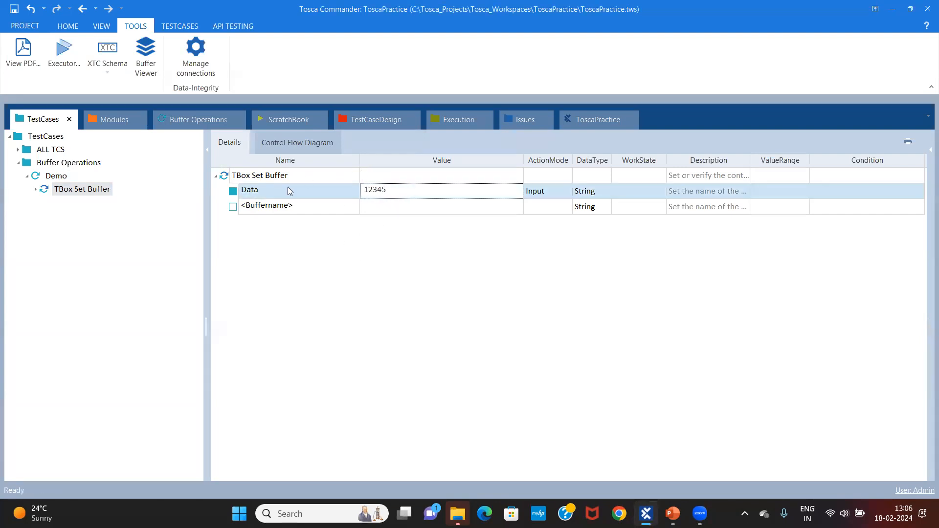
click(266, 191)
click(267, 191)
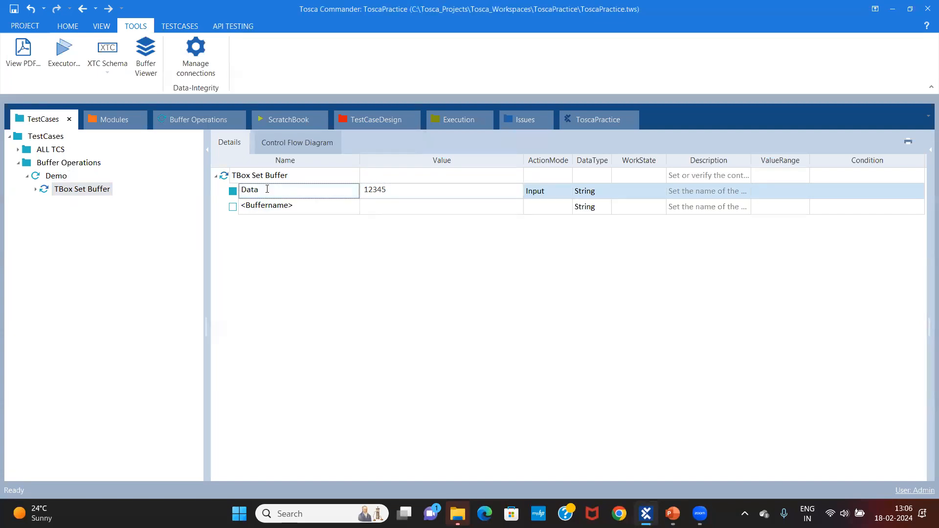
click(410, 191)
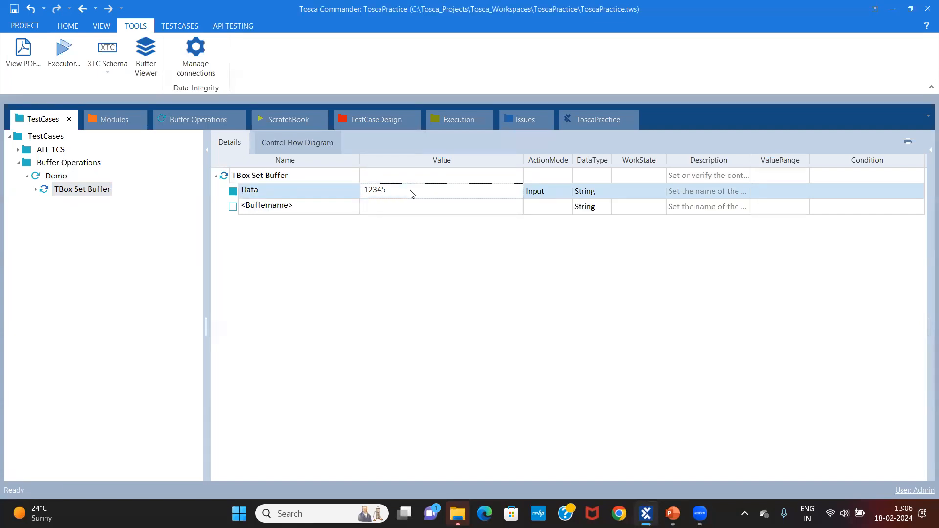
click(285, 194)
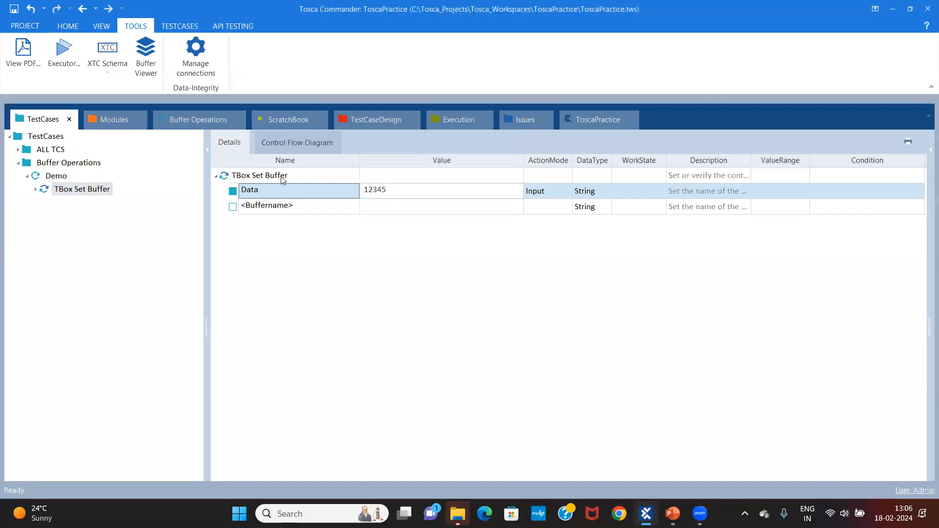
Step: Run the TBox Set Buffer test step in ScratchBook
click(283, 179)
right_click(283, 179)
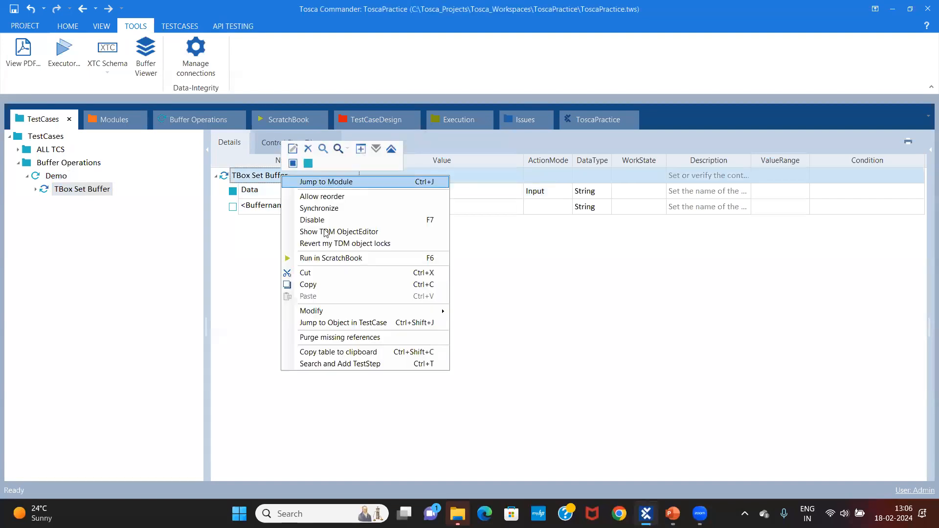
click(307, 258)
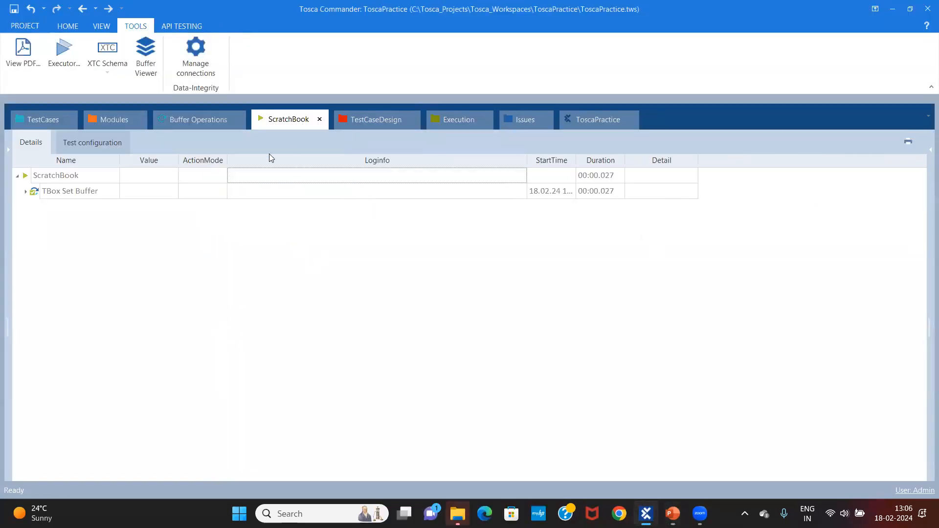
Step: Open the Buffer Viewer and inspect the name and value stored for the Data buffer
click(146, 54)
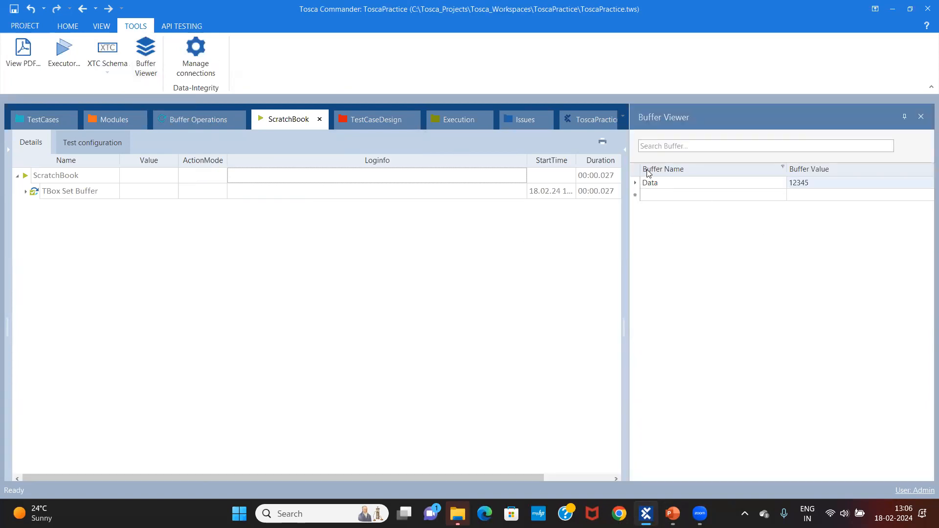
click(664, 184)
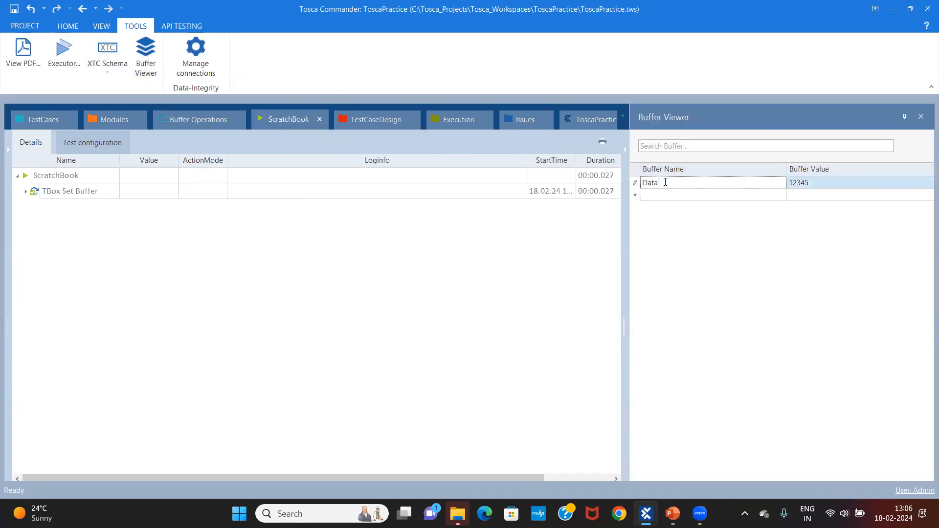
click(821, 179)
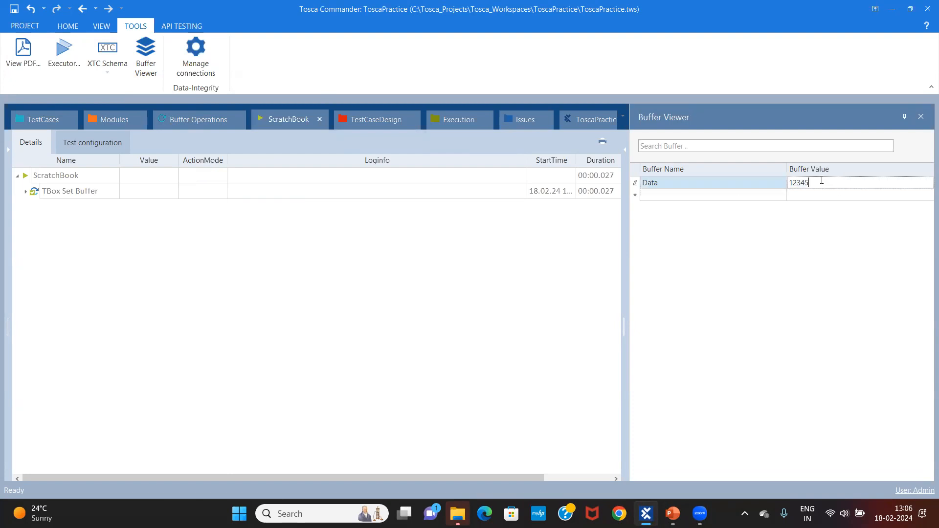
drag(821, 180, 792, 183)
Step: Compare the Data name and value in the TBox Set Buffer test step with the matching Buffer Viewer entry
click(40, 122)
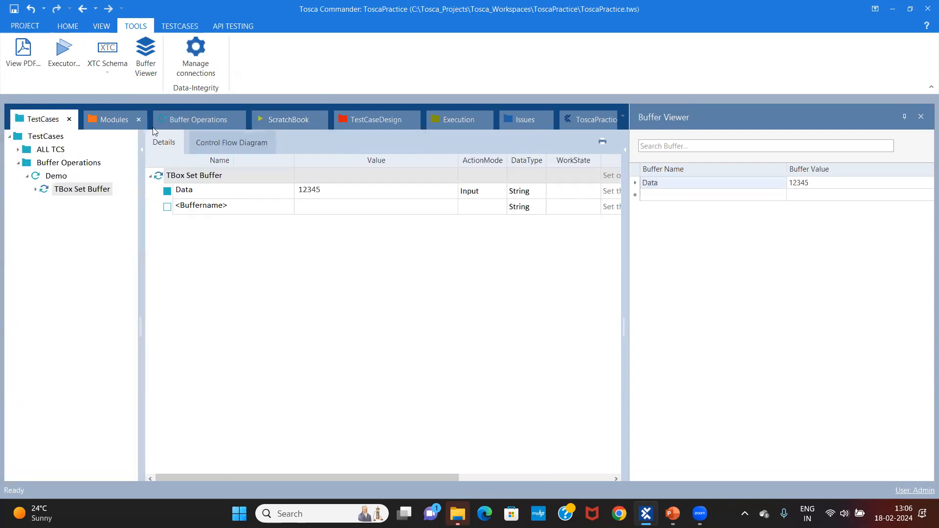
click(239, 197)
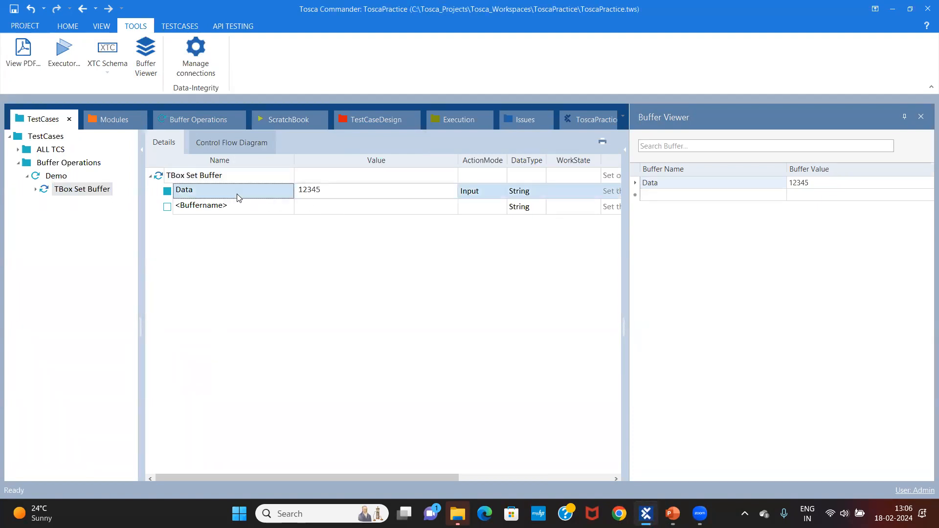
click(238, 193)
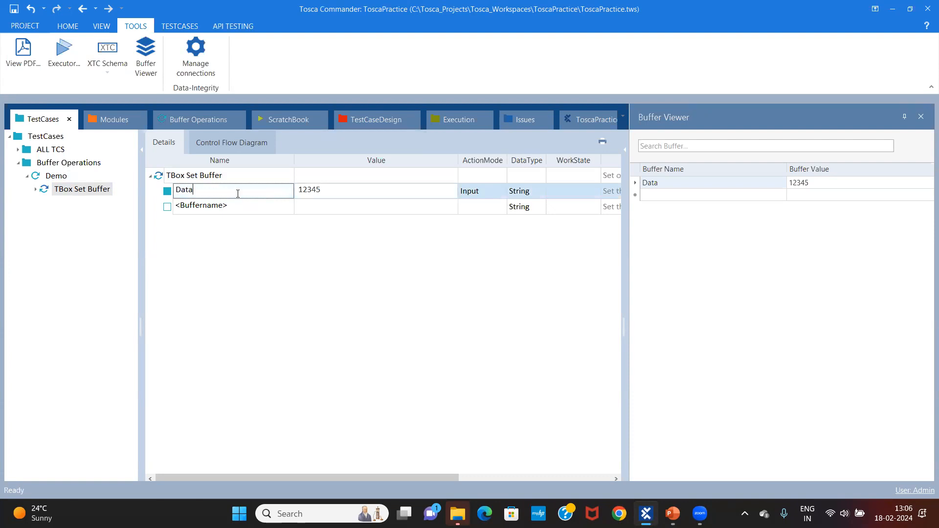
click(327, 191)
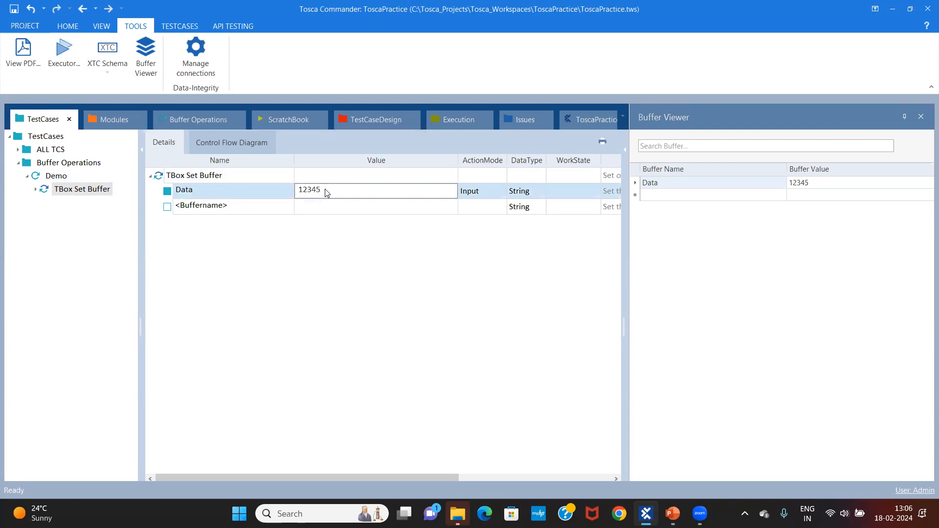
click(210, 177)
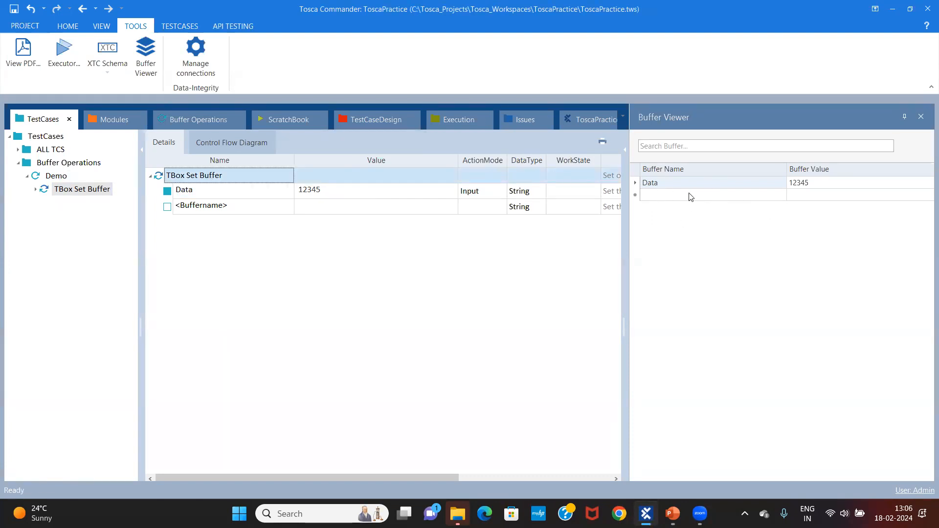
click(680, 182)
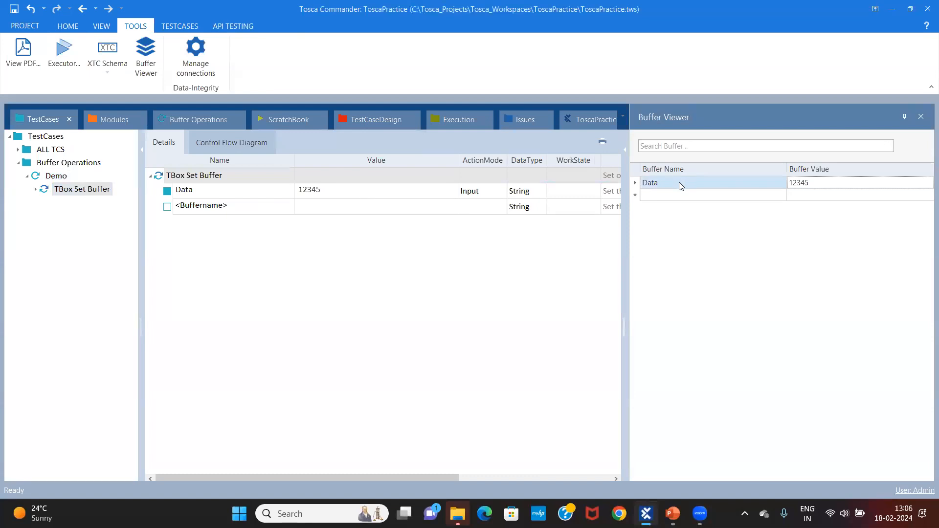
click(678, 182)
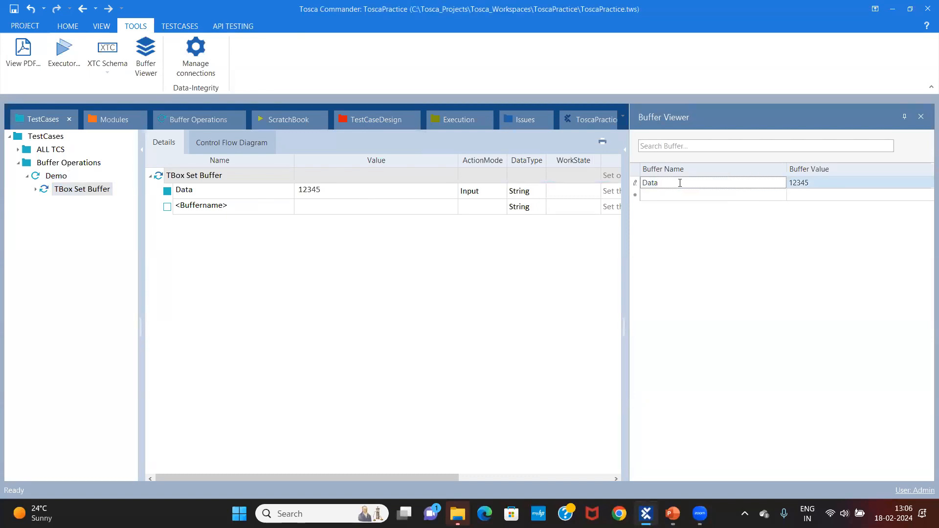
click(658, 198)
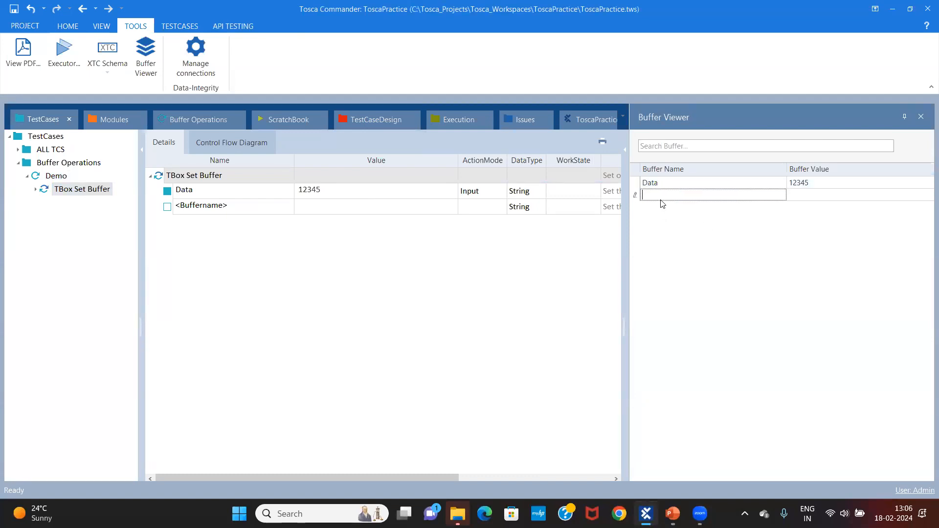
click(682, 185)
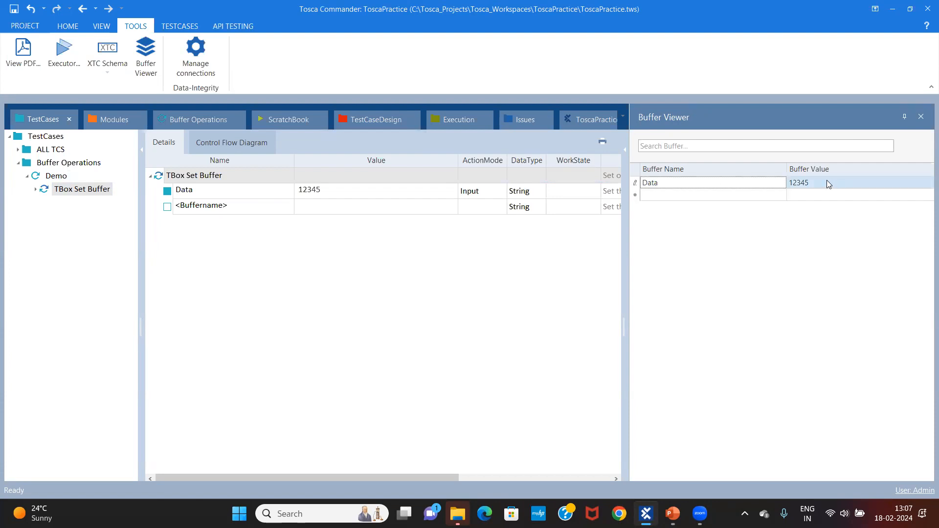
click(827, 181)
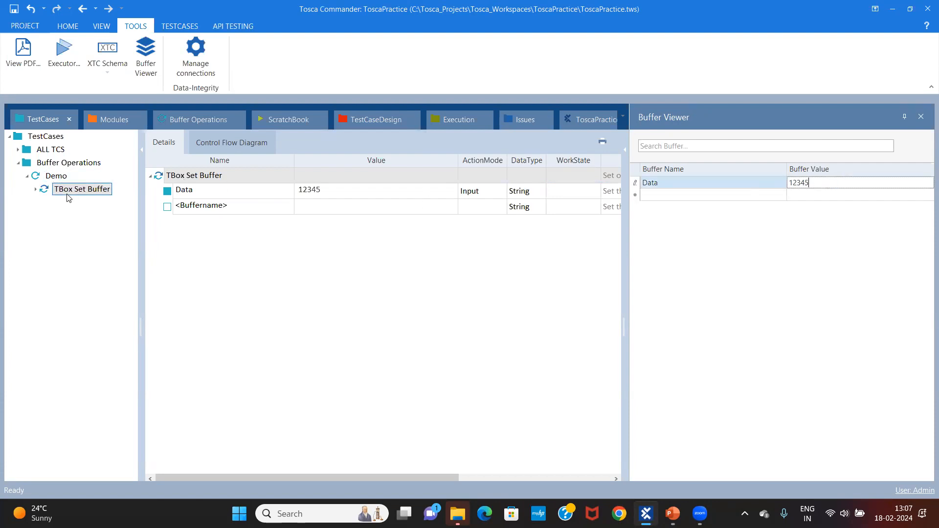
Step: Add the standard TBox Name To Buffer module to the Demo test case and review the test case's name
click(114, 119)
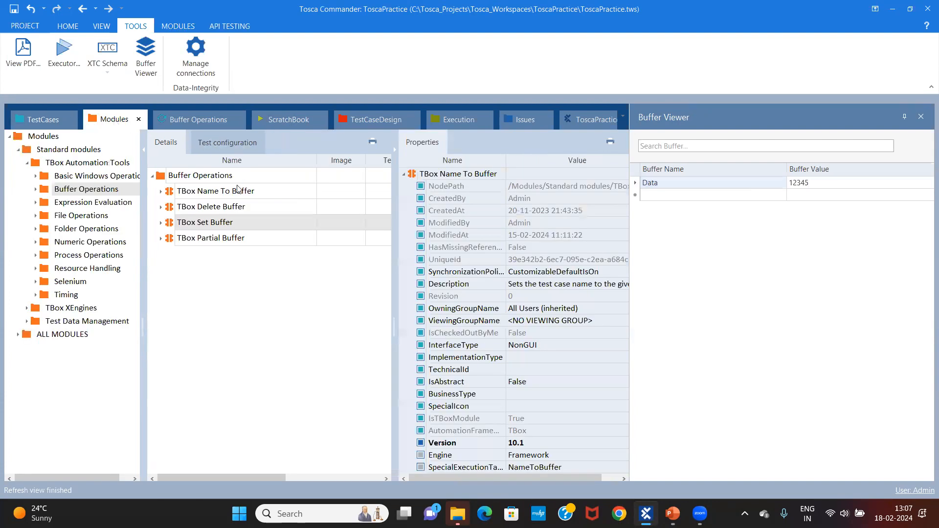
drag(228, 194, 72, 182)
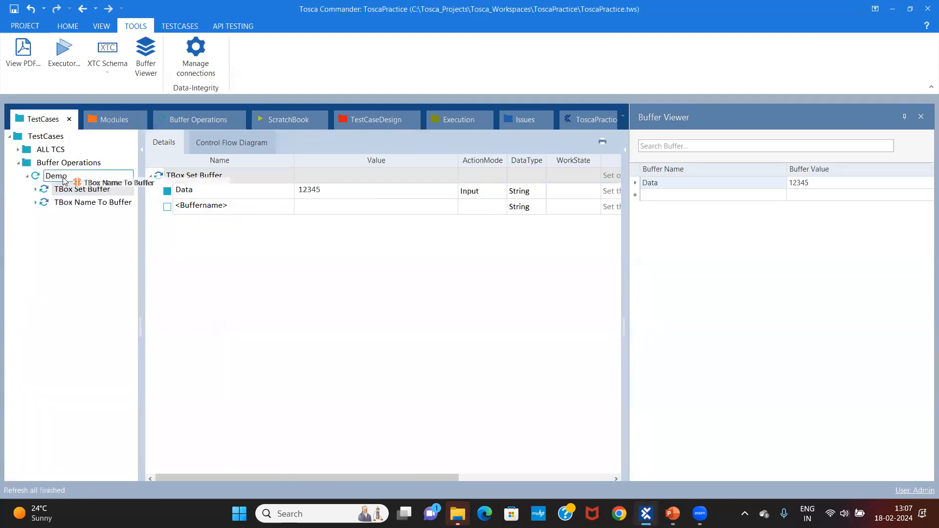
click(98, 202)
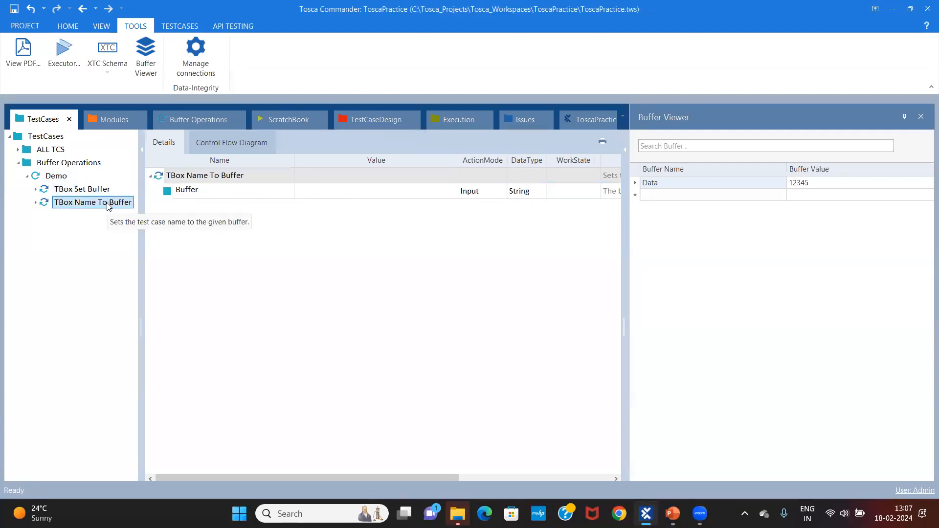
click(61, 176)
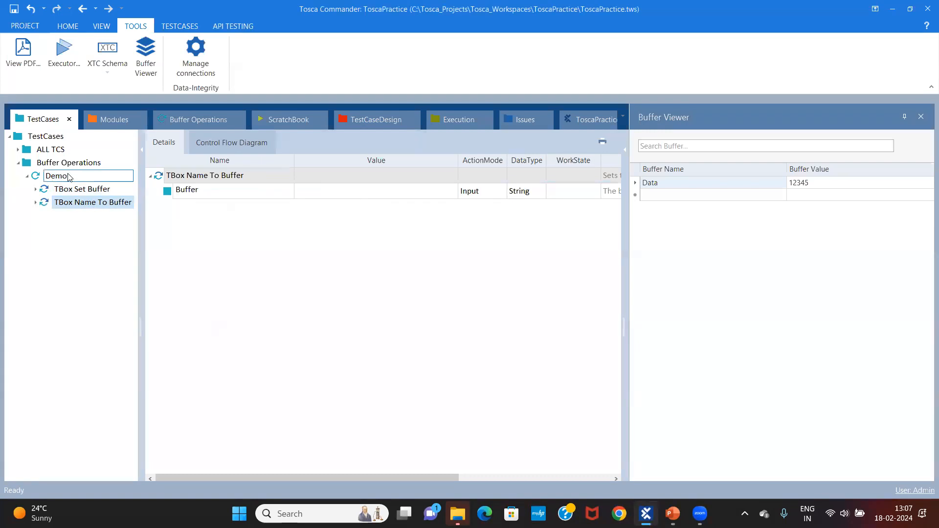
click(194, 175)
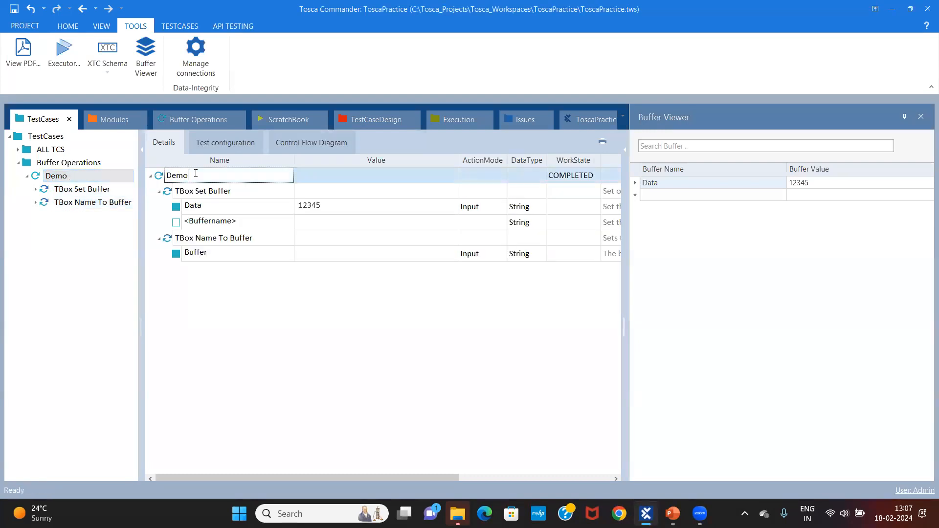
Step: Set the Buffer value of the TBox Name To Buffer step to TC_Name
click(112, 205)
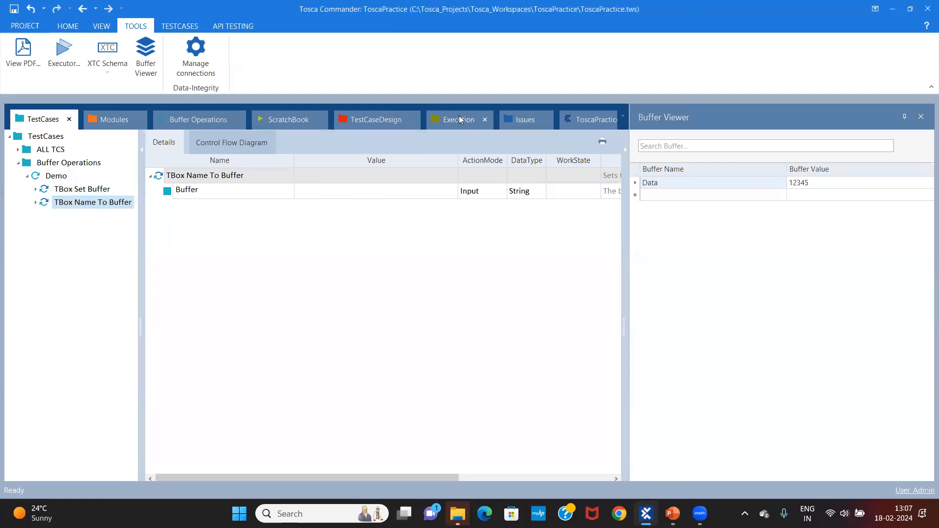
click(251, 188)
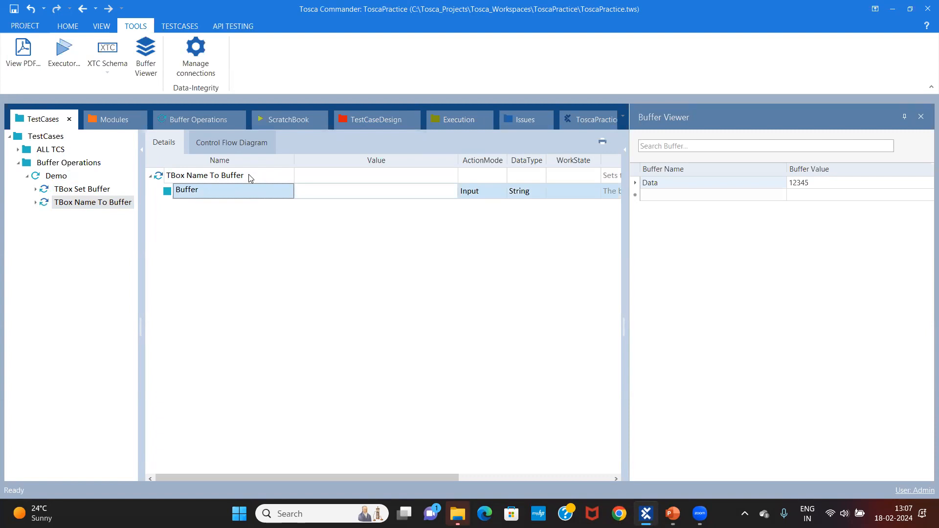
click(235, 179)
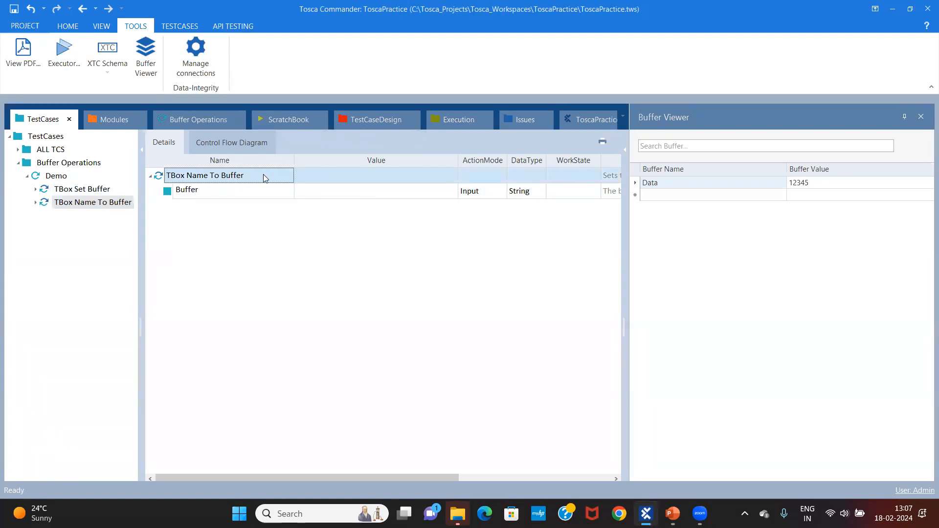
click(358, 193)
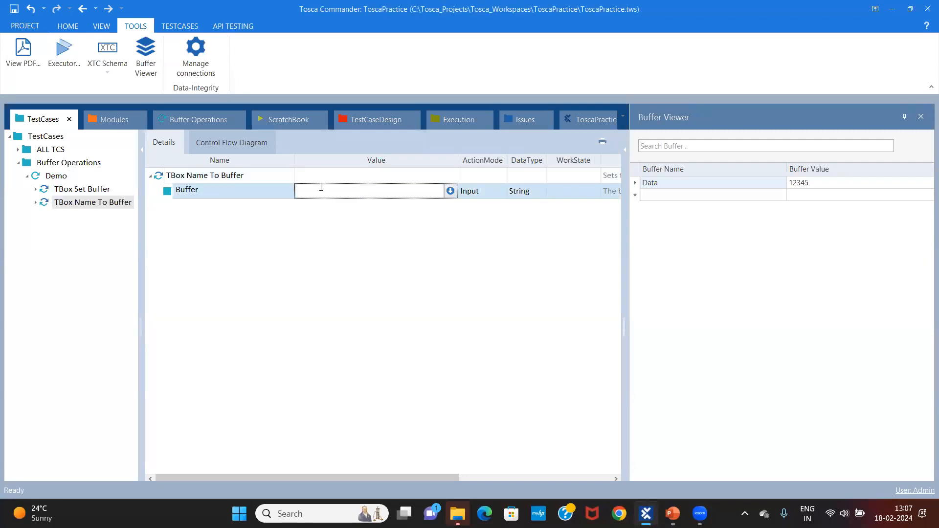
text(TC_Name)
Step: Run the TBox Name To Buffer step in ScratchBook and inspect the TC_Name entry in the Buffer Viewer
click(216, 175)
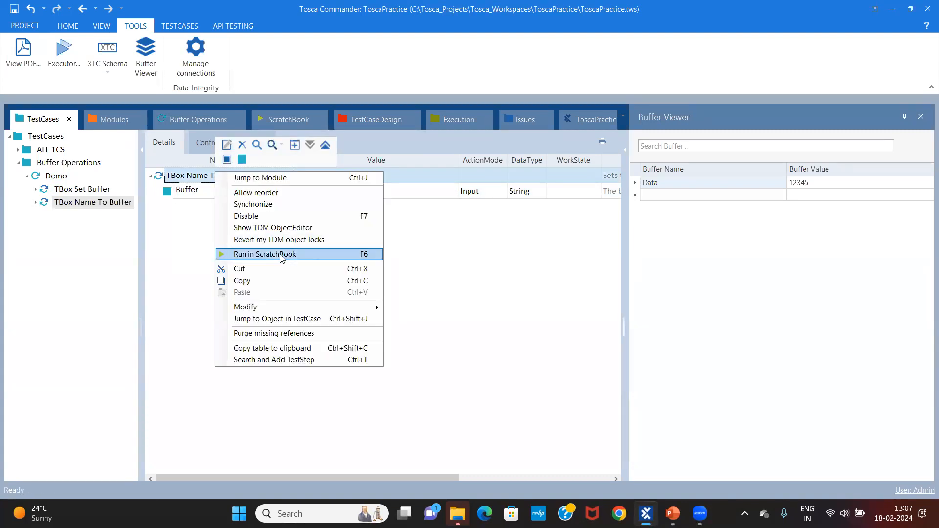
click(279, 253)
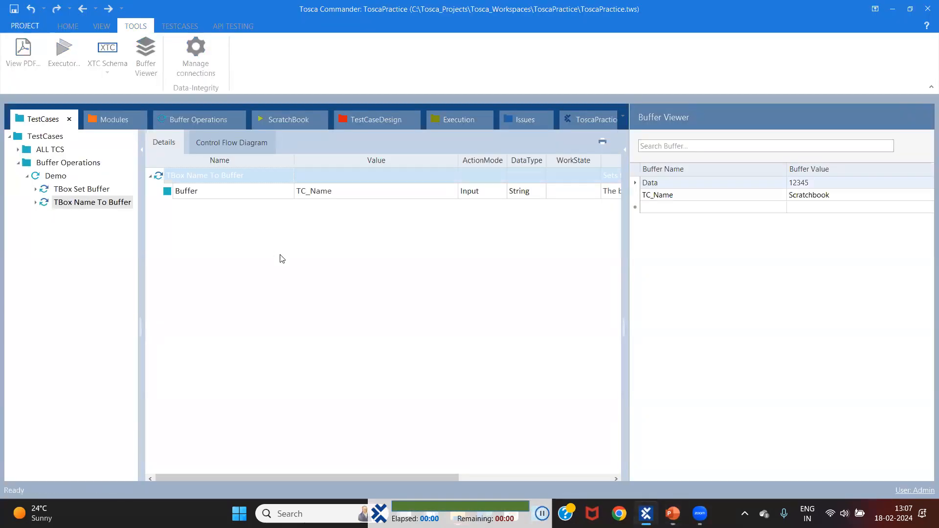
click(708, 197)
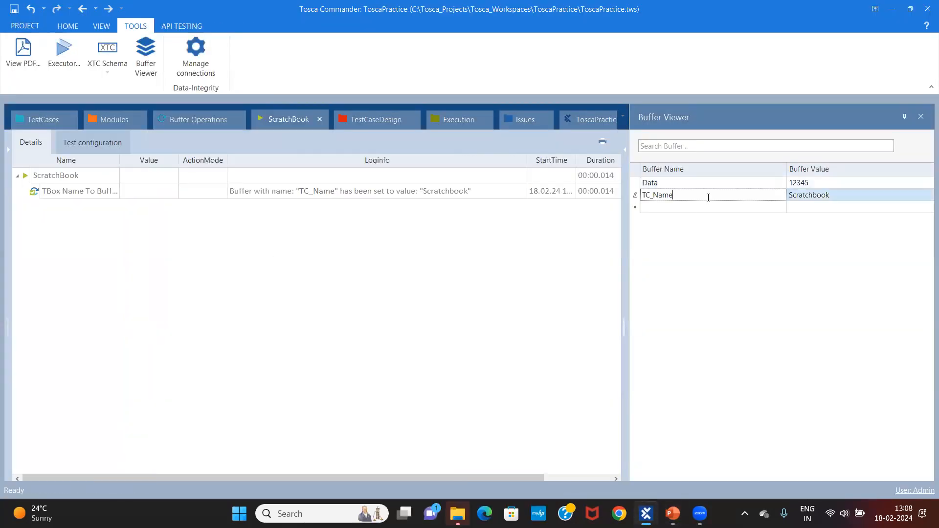
drag(708, 197, 661, 193)
double_click(682, 193)
click(824, 197)
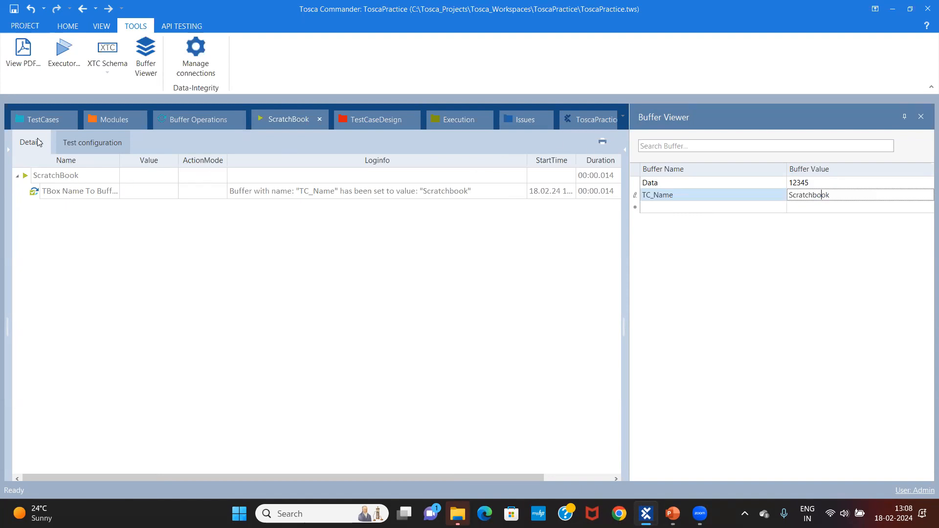
Step: Return to the test cases and display the details of the Demo test case
click(43, 124)
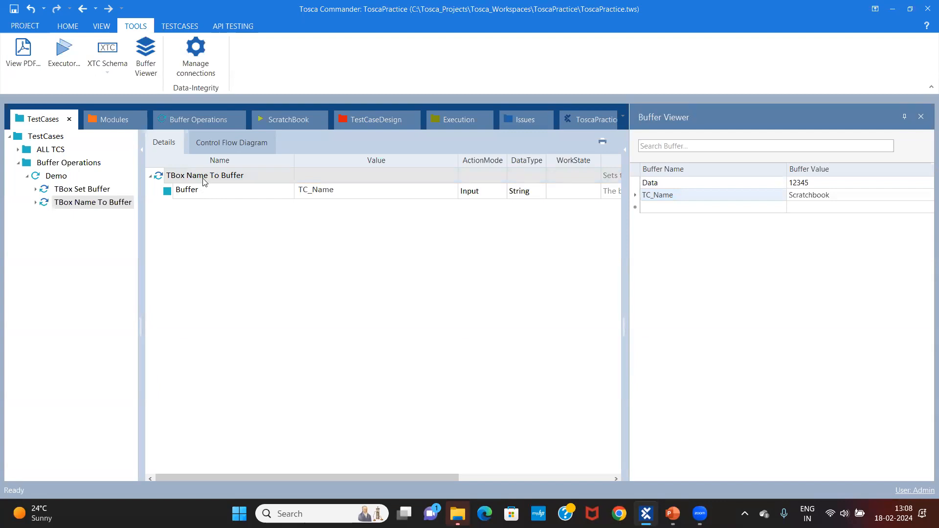
click(84, 177)
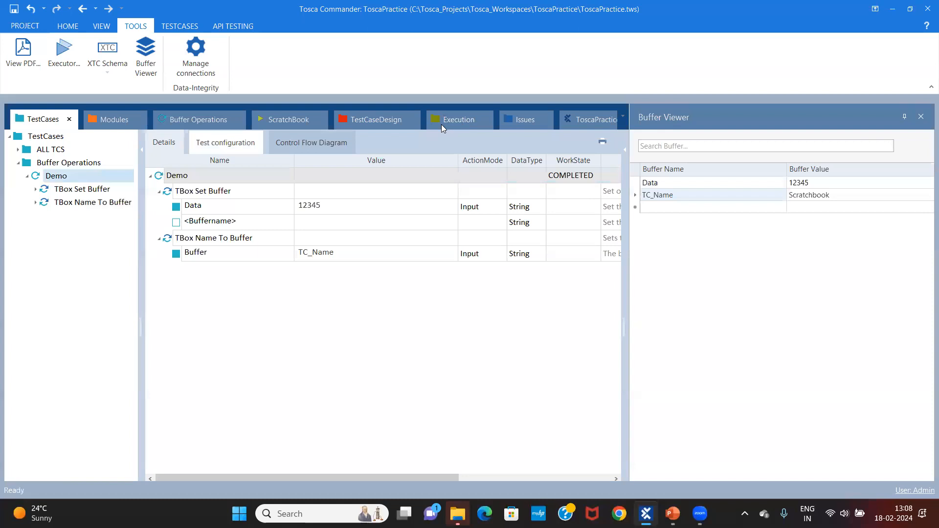
Step: Delete the existing Demo execution list from the ExecutionLists folder
click(455, 116)
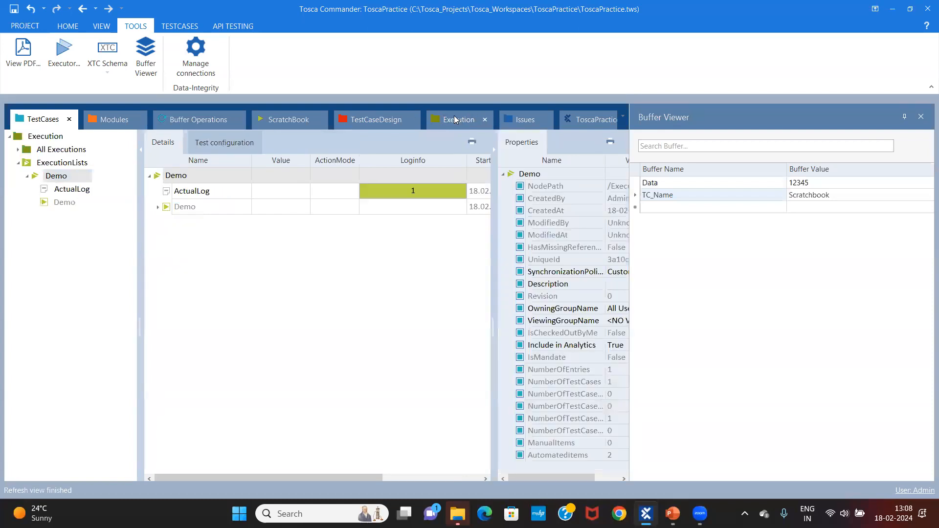
click(64, 167)
click(63, 174)
key(Delete)
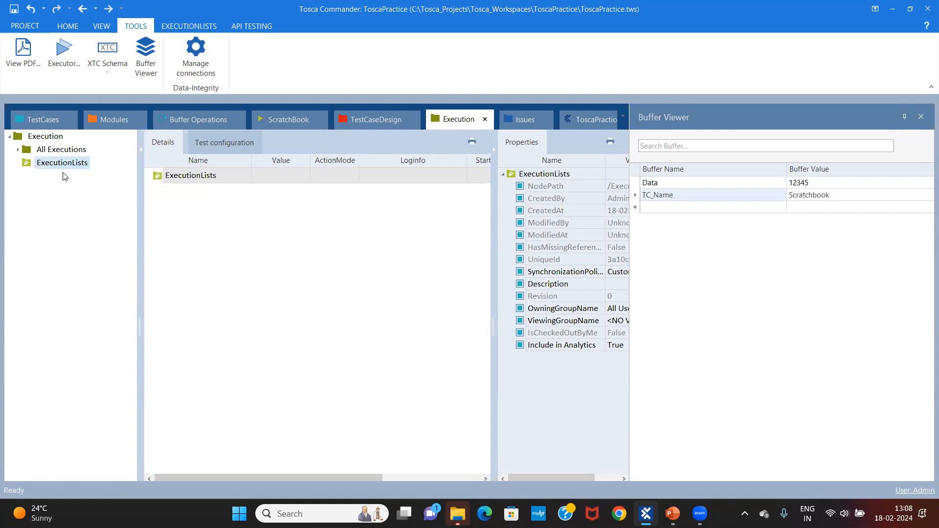
Step: Create an execution list from the Demo test case in the ExecutionLists folder and expand it
click(44, 126)
click(58, 178)
mouse_move(56, 176)
mouse_down()
mouse_move(460, 119)
mouse_move(51, 184)
mouse_move(47, 169)
mouse_up()
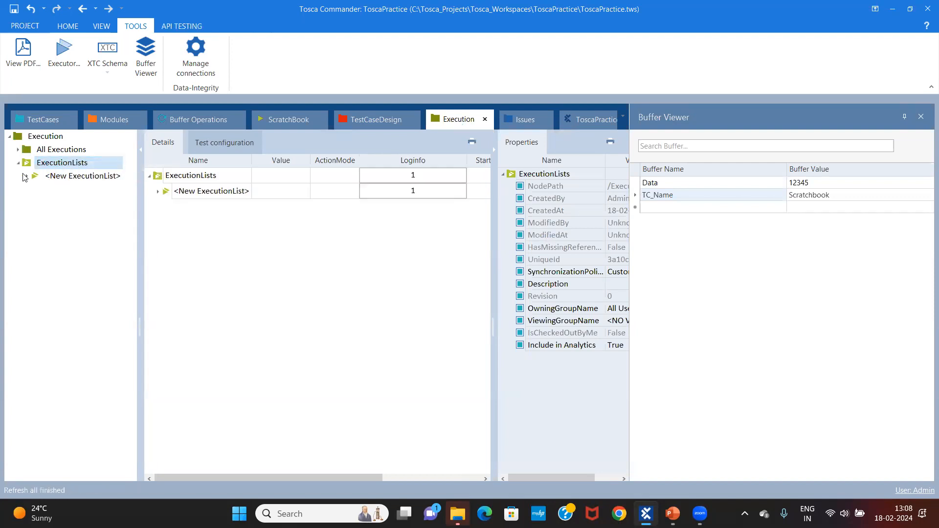
click(26, 176)
Step: Rename the new execution list as Demo
click(78, 180)
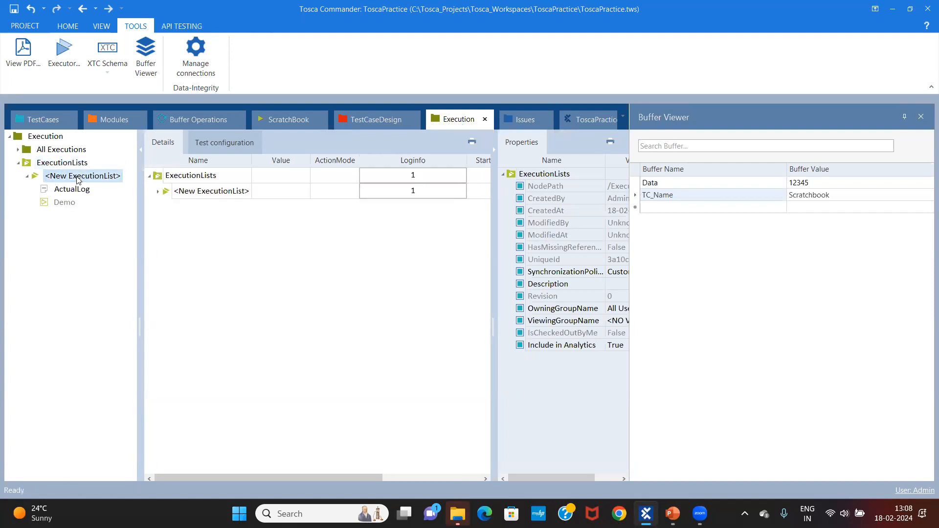
click(228, 176)
click(228, 176)
text(Demo)
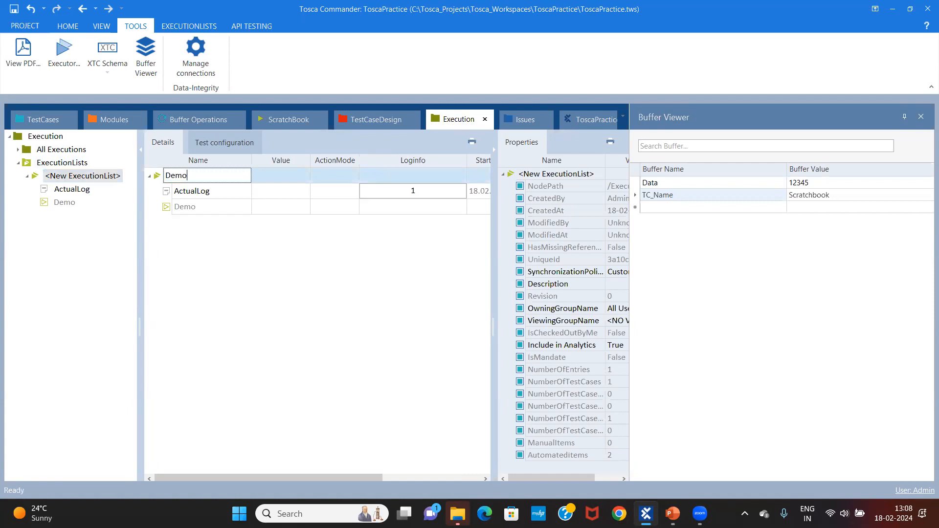
key(Return)
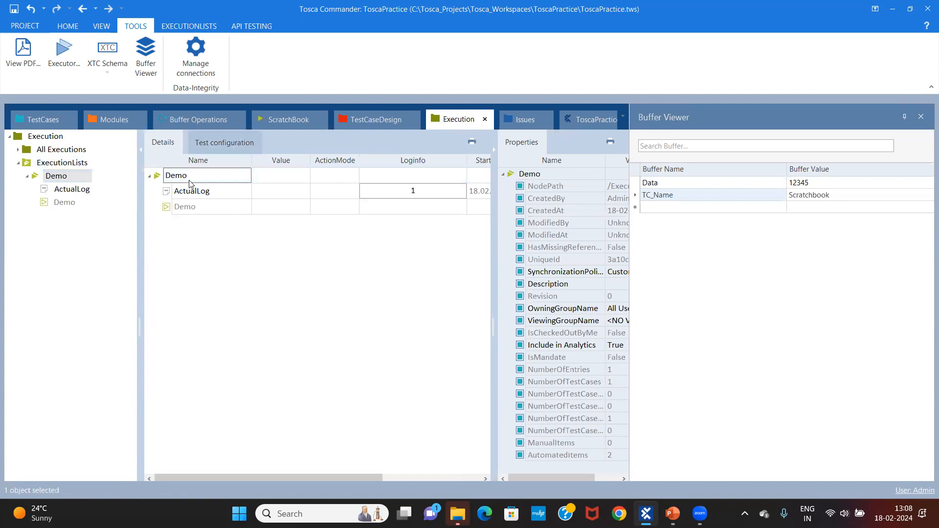
Step: Run the ExecutionLists folder and inspect the TC_Name entry in the Buffer Viewer
click(62, 163)
right_click(75, 164)
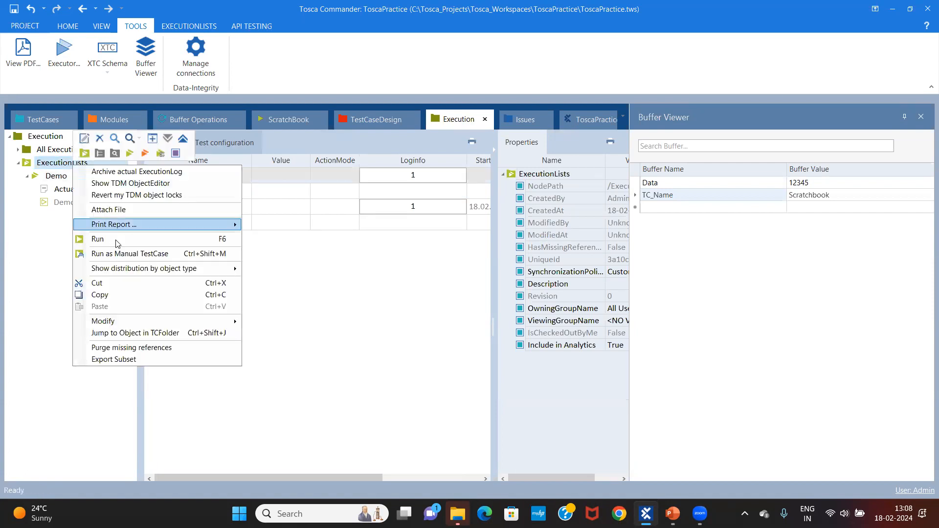
click(113, 239)
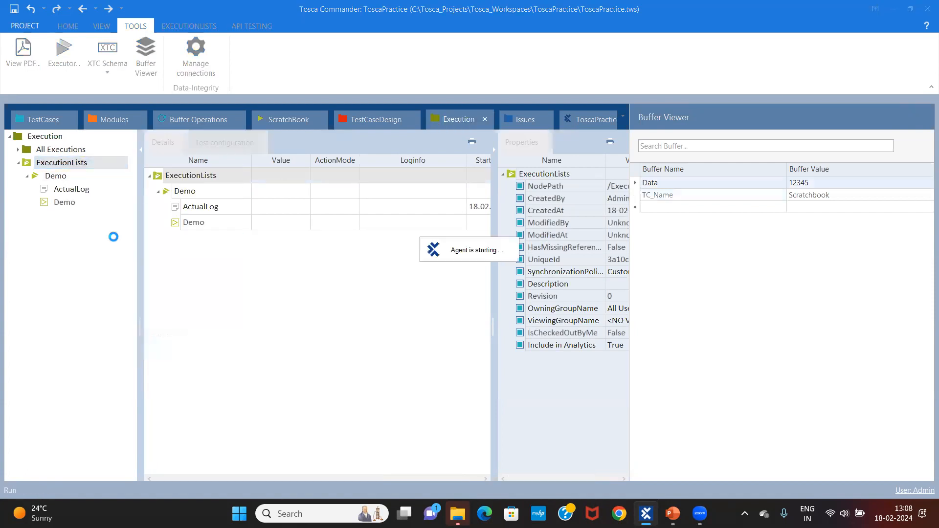
key(alt+Tab)
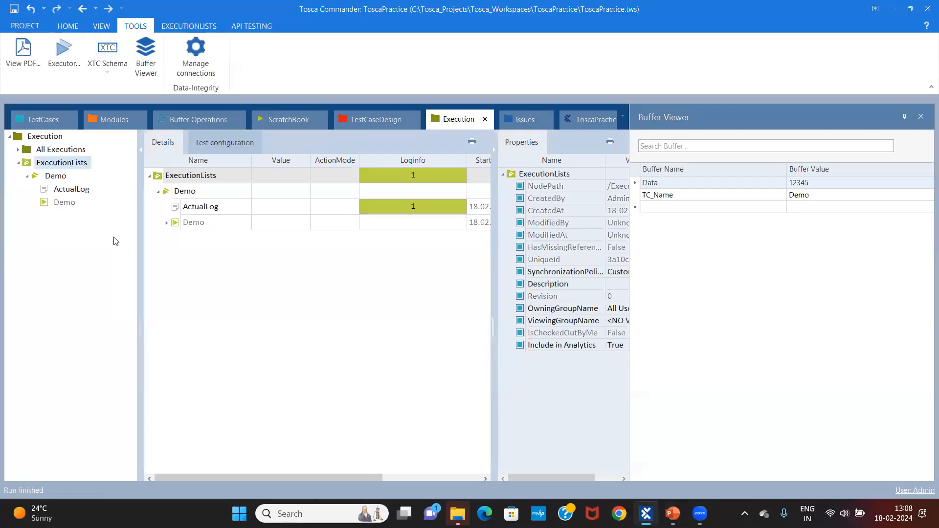
click(745, 203)
click(728, 198)
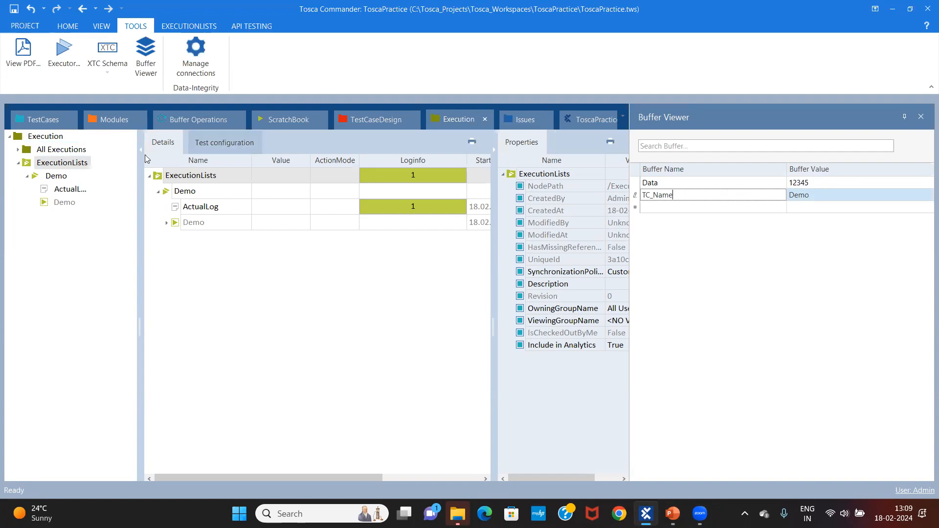
Step: Add the standard TBox Partial Buffer module to the Demo test case and display its parameters
click(42, 121)
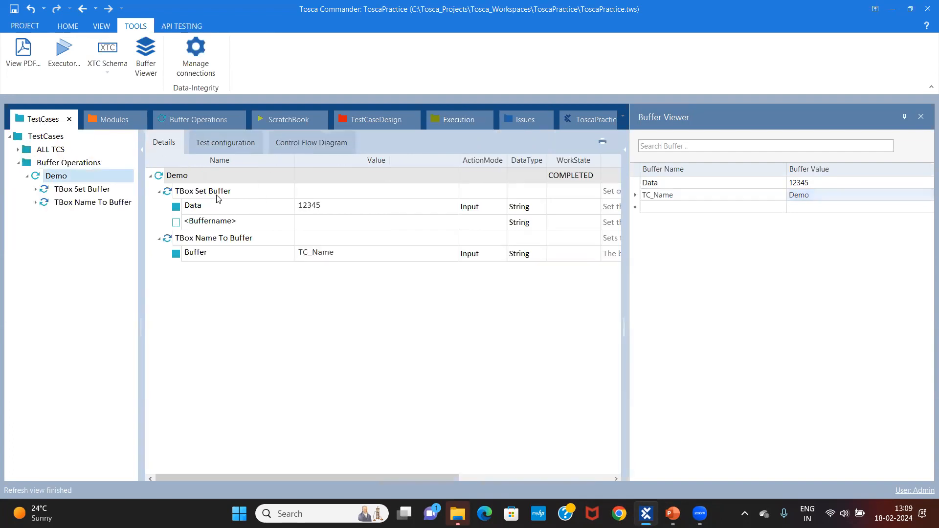
click(107, 119)
drag(221, 238, 59, 182)
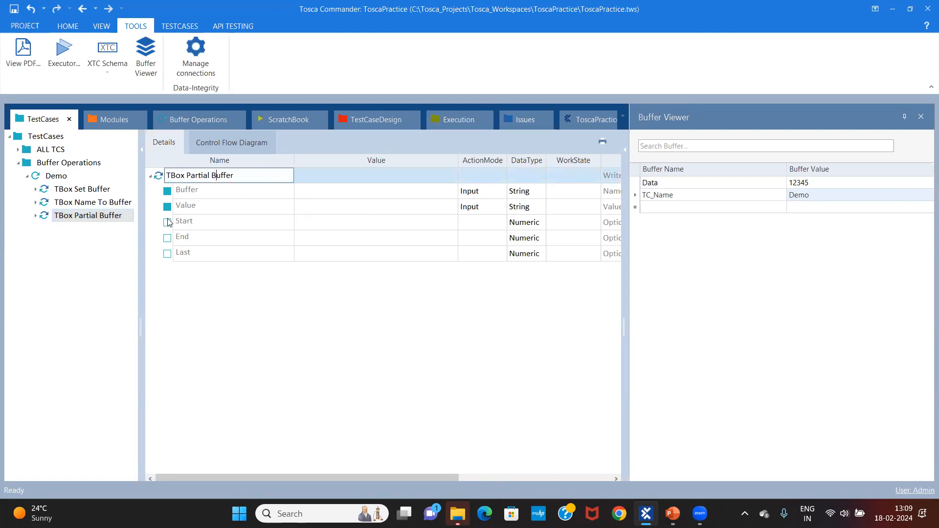
click(185, 208)
click(221, 178)
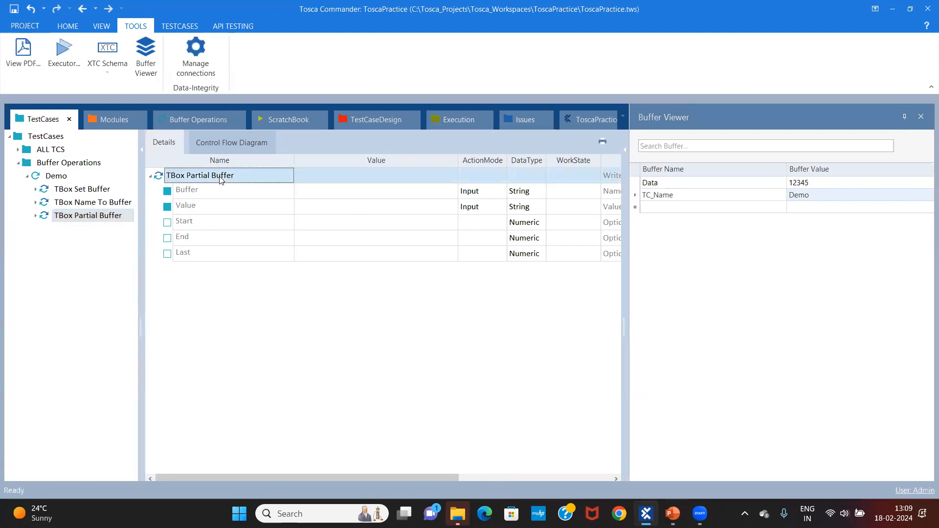
Step: Check the stored Data buffer and set the Buffer value of the TBox Partial Buffer step to Test
click(332, 194)
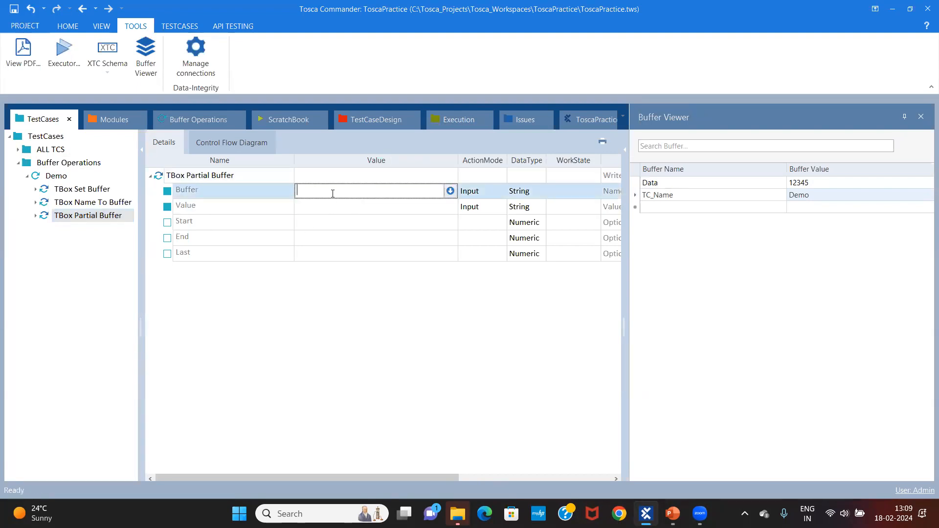
click(703, 198)
click(798, 183)
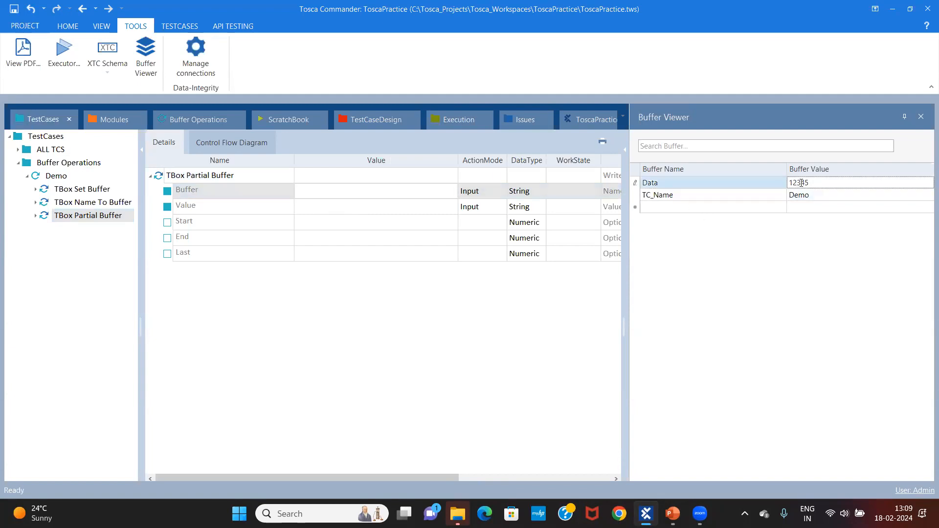
drag(804, 181, 790, 182)
click(365, 195)
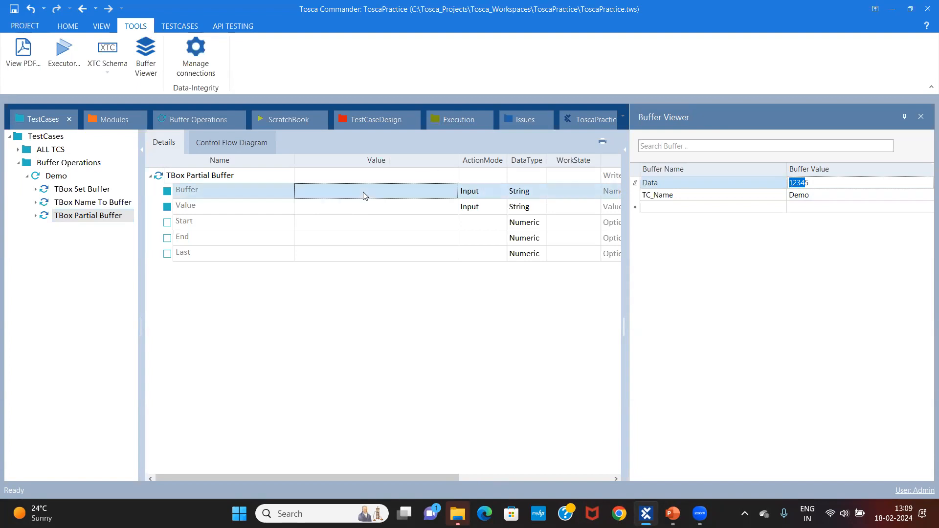
click(364, 193)
text(Test)
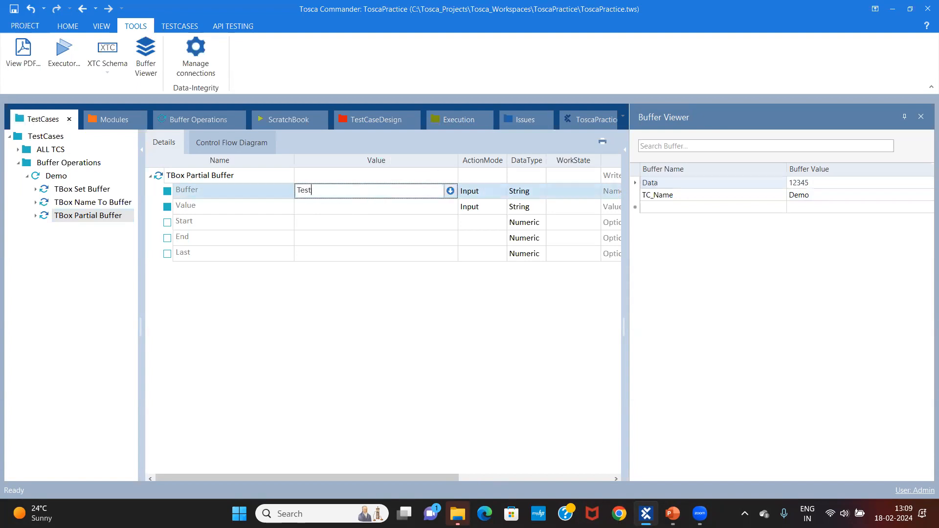
Step: Set the Value parameter of the TBox Partial Buffer step to the buffer reference {B[Data]}
click(404, 213)
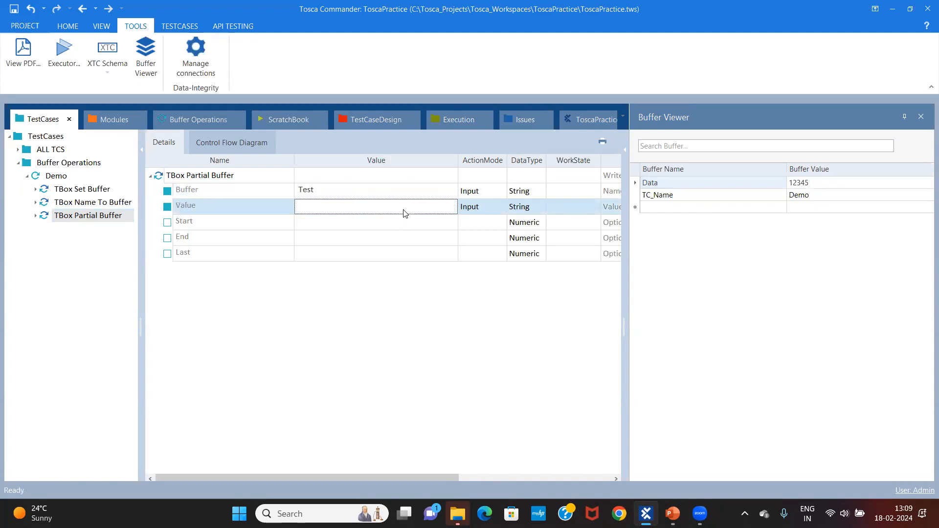
click(799, 182)
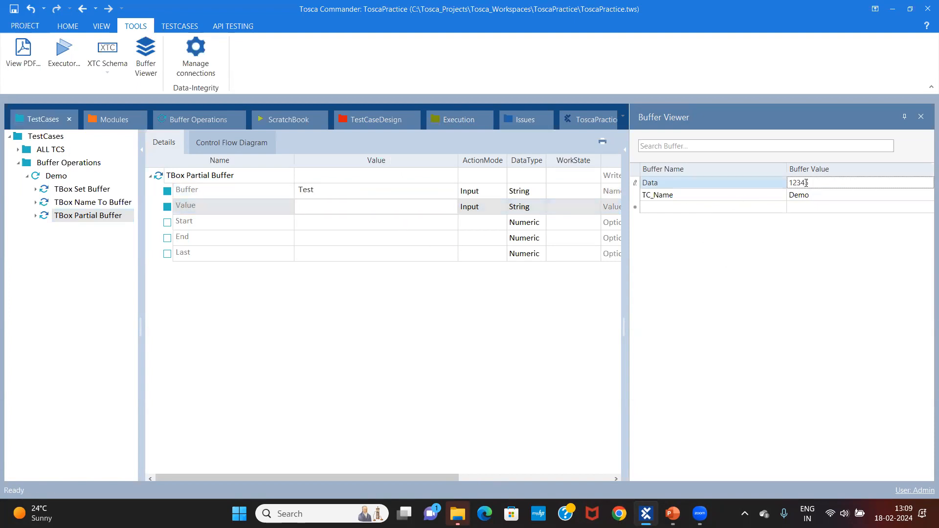
click(337, 193)
click(338, 191)
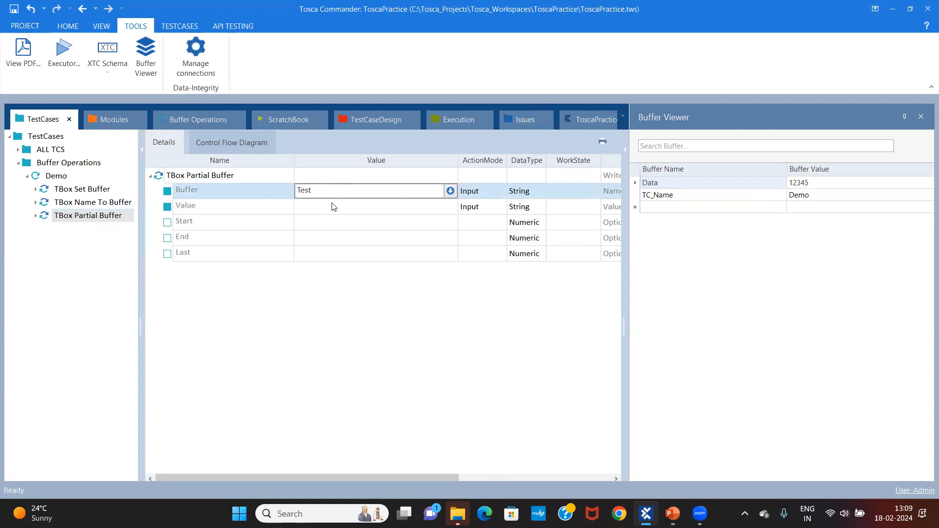
click(332, 206)
click(332, 207)
text({B[)
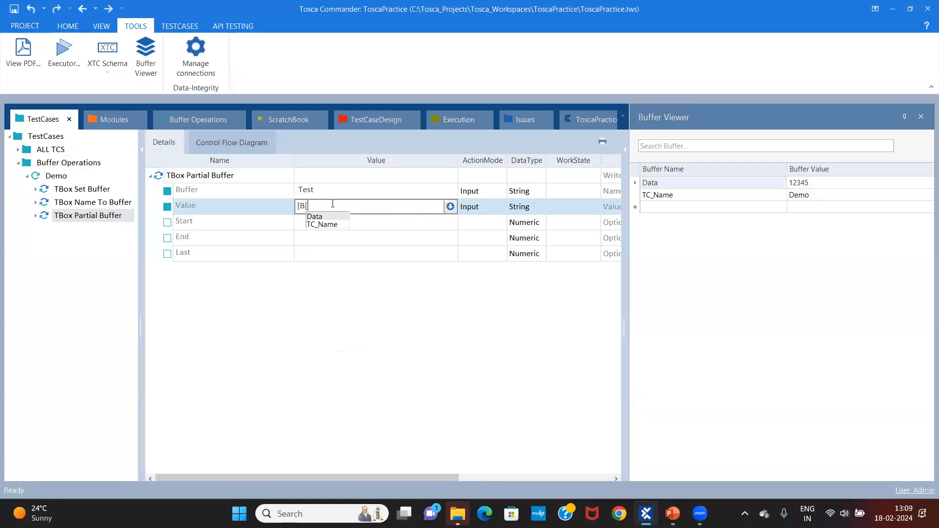
text(Data]})
key(Return)
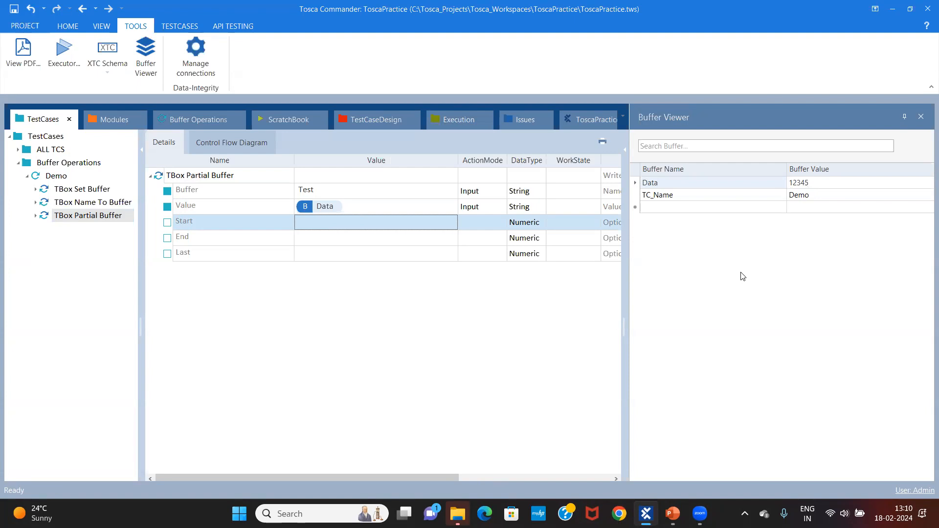
Step: Set the Start parameter of the TBox Partial Buffer step to 1 and End to 4
click(373, 224)
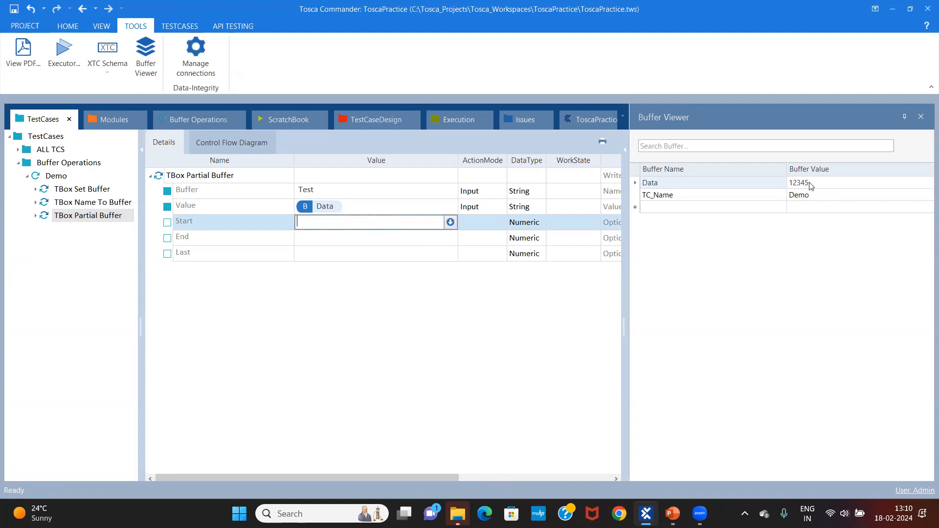
text(1)
click(320, 237)
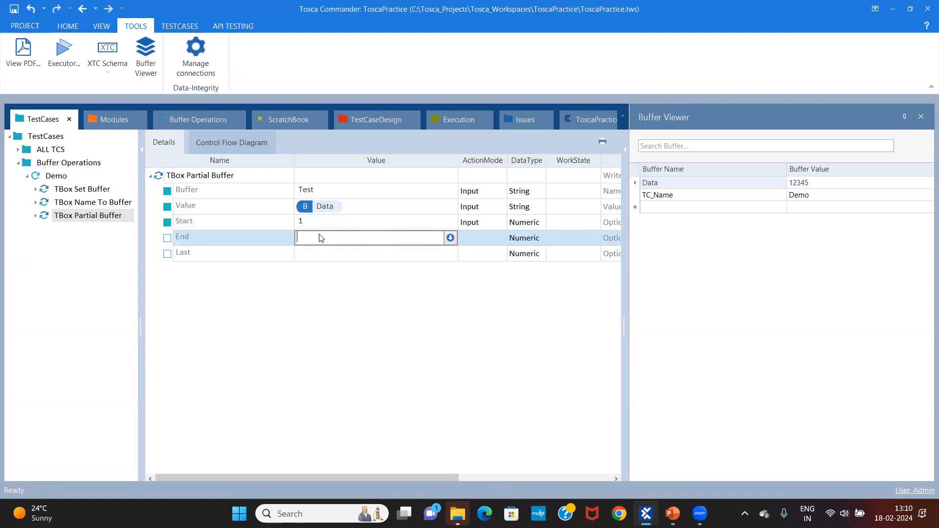
text(4)
key(Return)
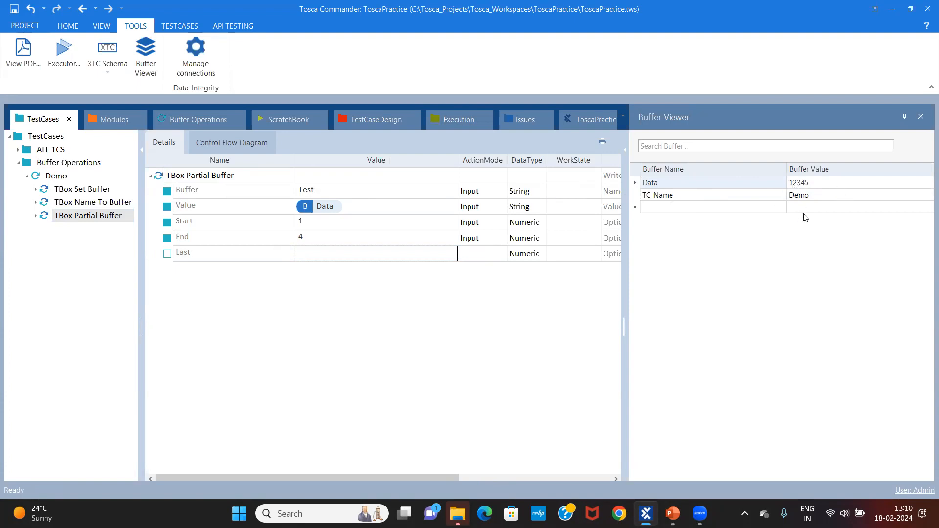
Step: Run the TBox Partial Buffer step in ScratchBook and return to the test cases
right_click(218, 177)
click(260, 254)
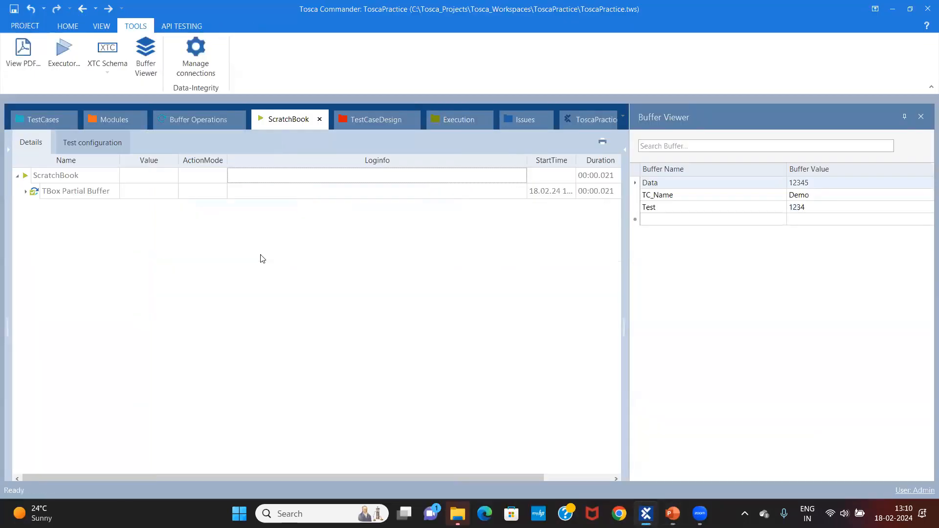
click(31, 124)
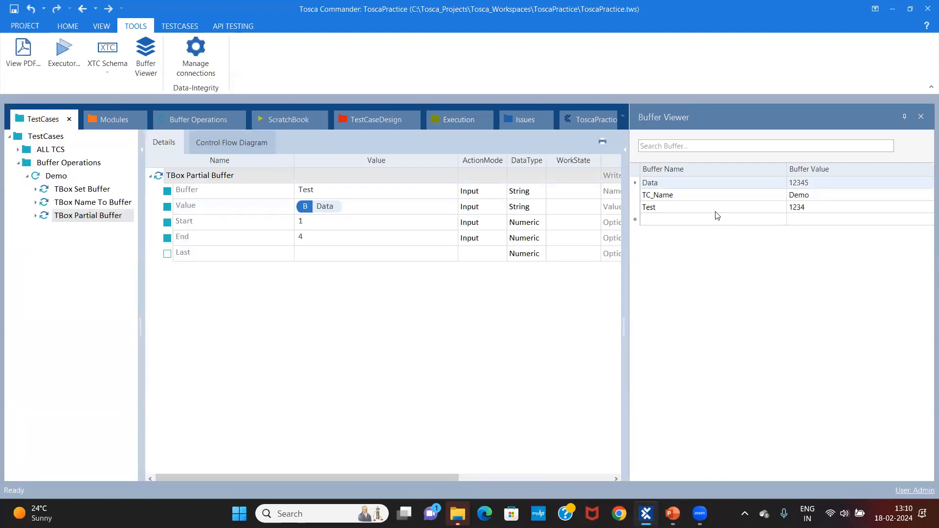
Step: Compare the Test buffer's value with the Data buffer's value and the TBox Partial Buffer parameters
click(323, 191)
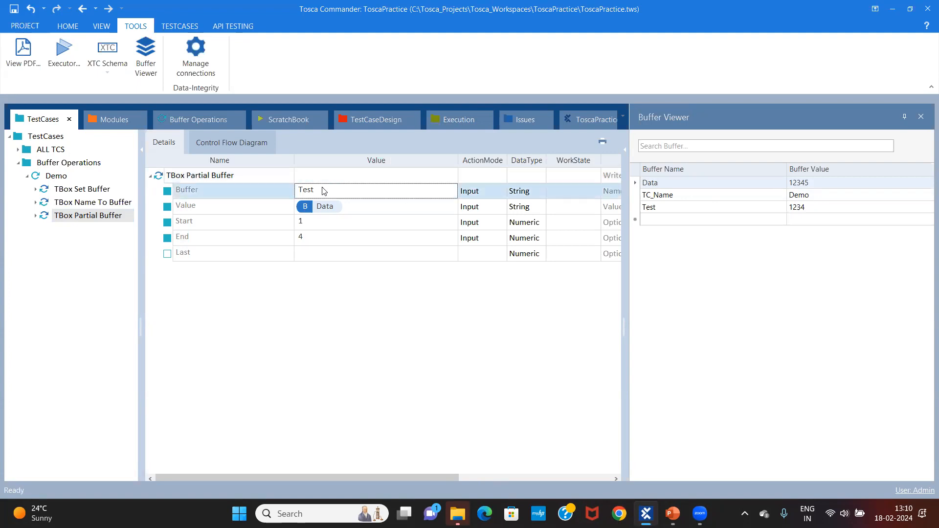
click(803, 210)
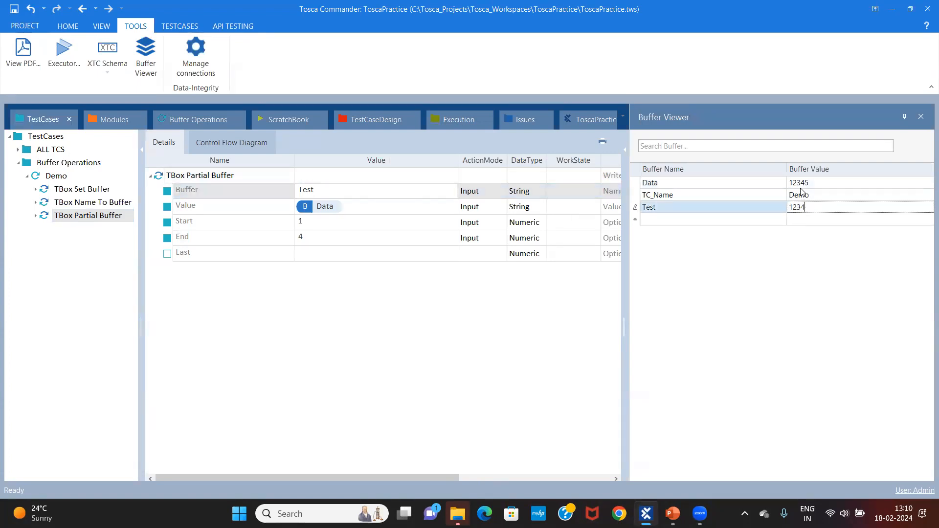
click(805, 183)
drag(804, 183, 786, 184)
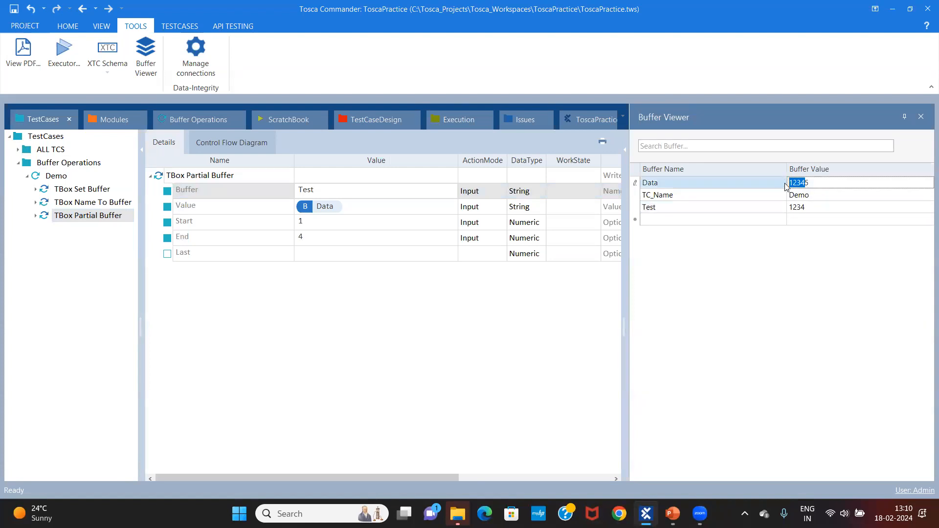
click(368, 207)
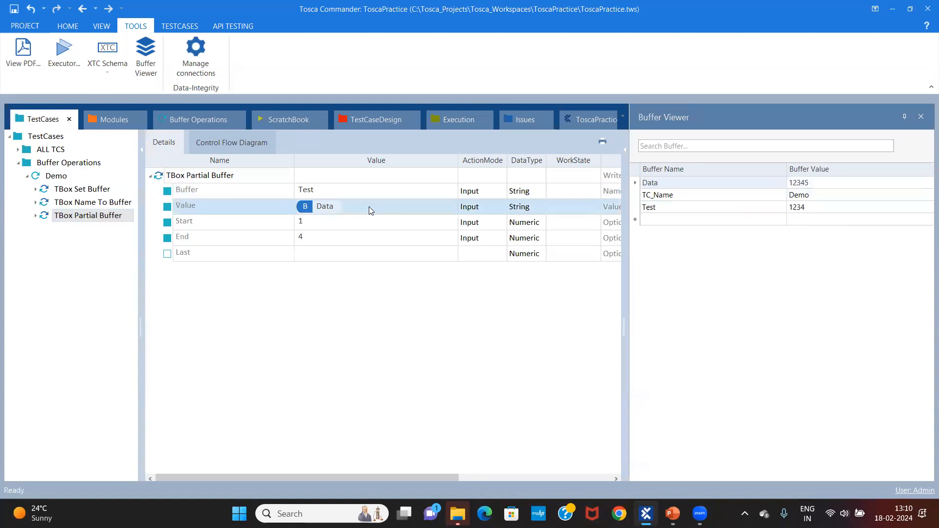
click(802, 183)
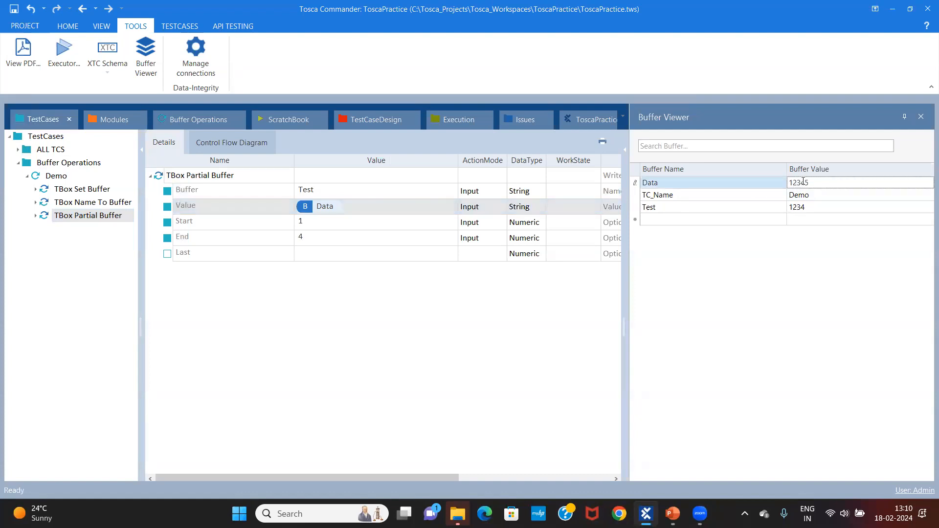
drag(806, 182, 789, 184)
click(147, 176)
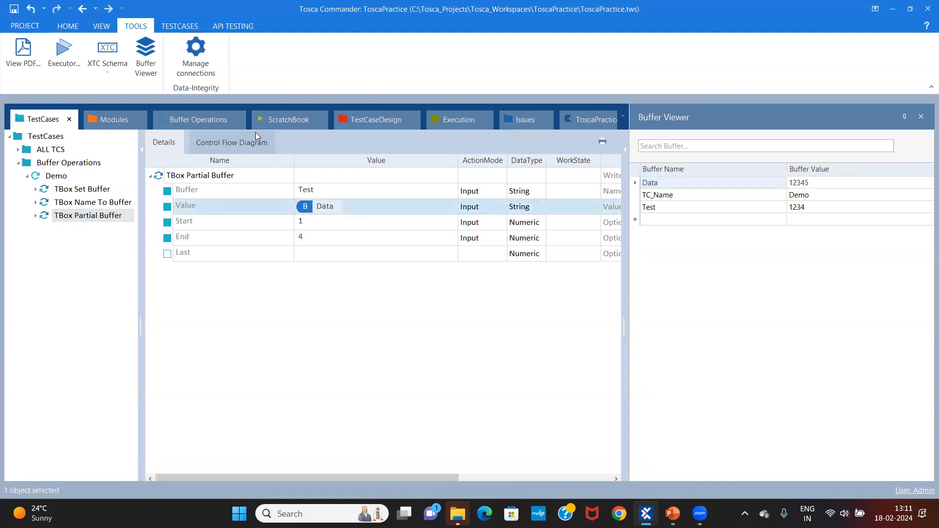
Step: Add the standard TBox Delete Buffer module to the Demo test case
click(124, 115)
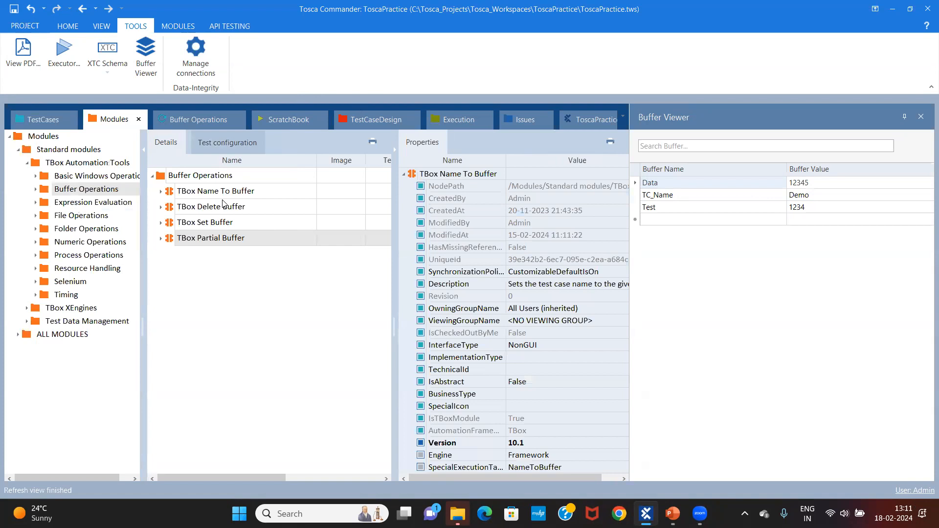
drag(225, 208, 62, 177)
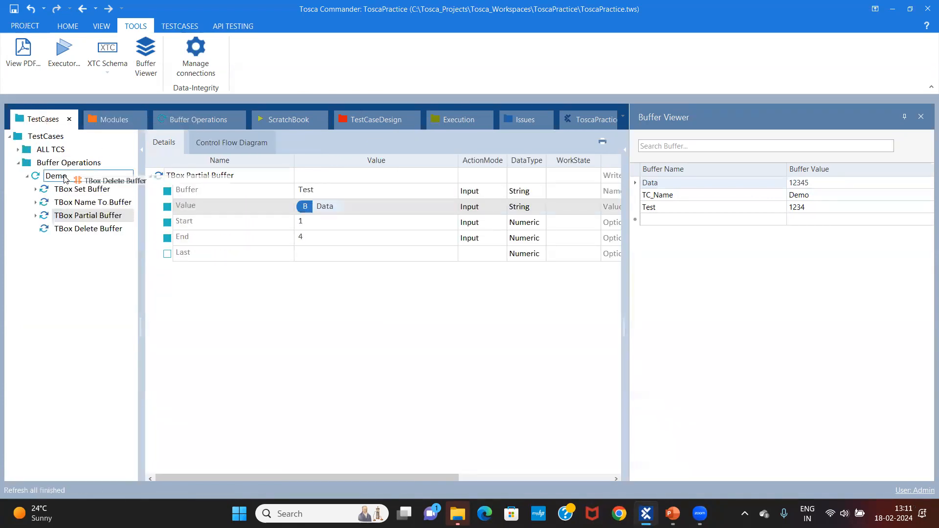
Step: Run the TBox Delete Buffer step in ScratchBook with its Buffer parameter left empty and return to the test cases
click(82, 231)
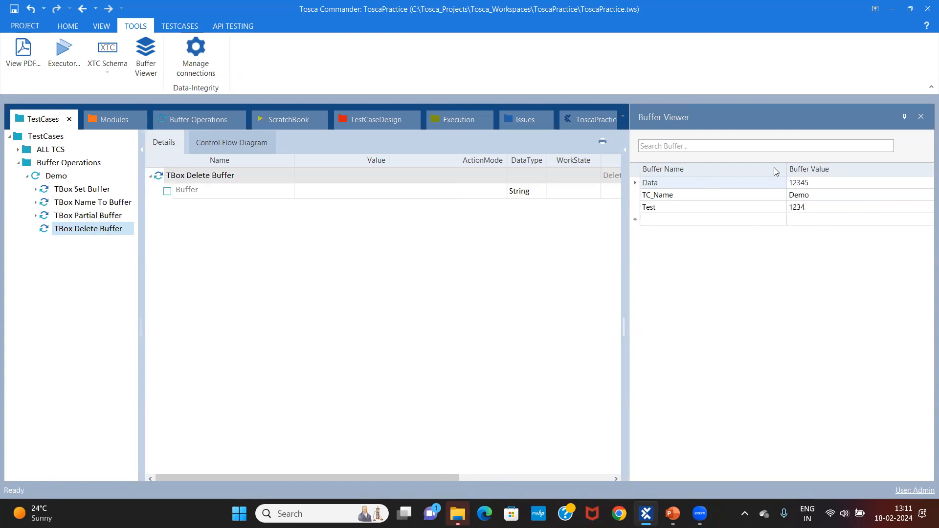
right_click(193, 175)
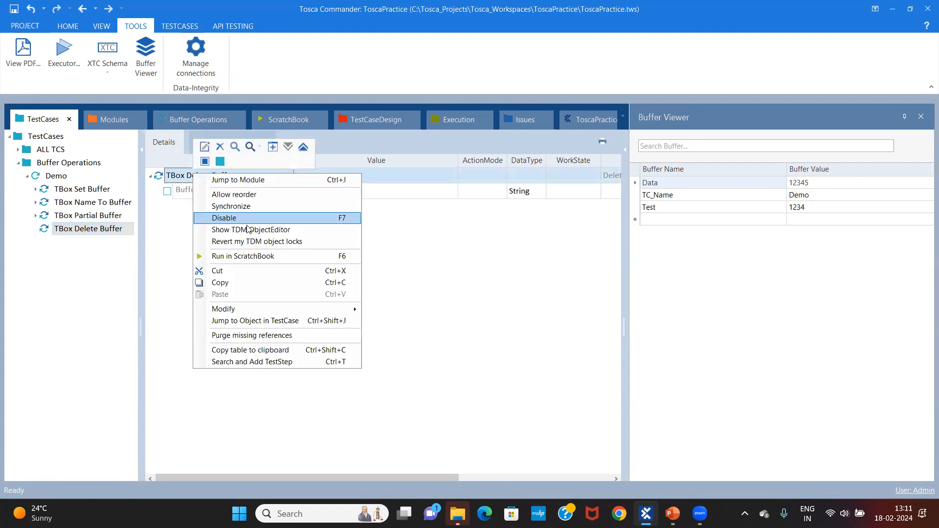
click(239, 257)
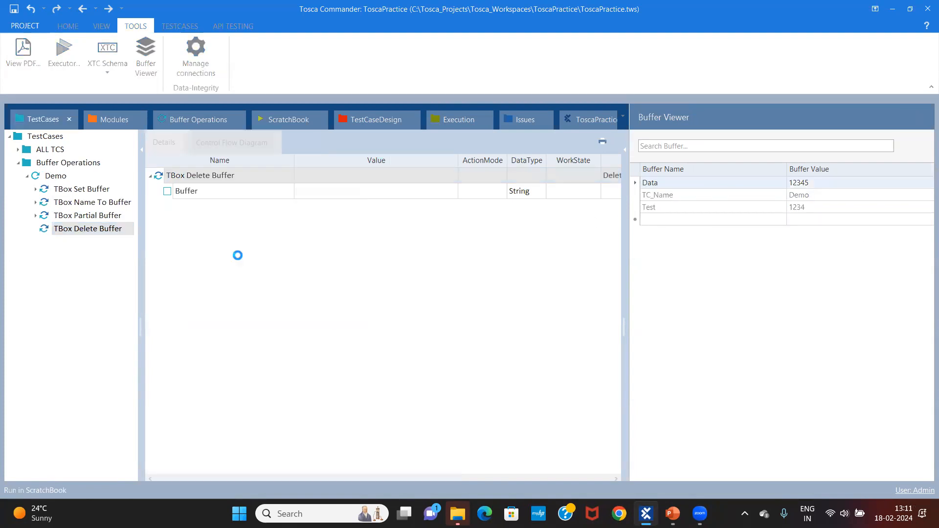
key(alt+Tab)
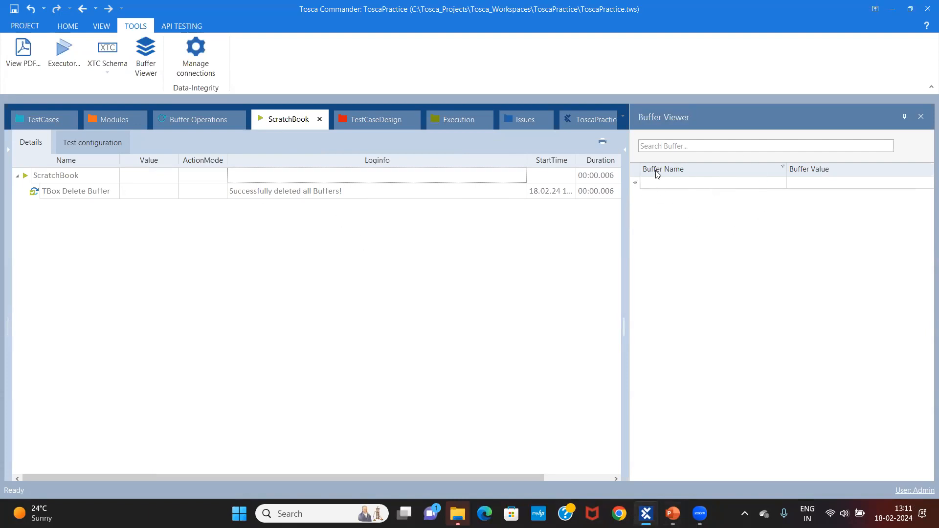
click(47, 119)
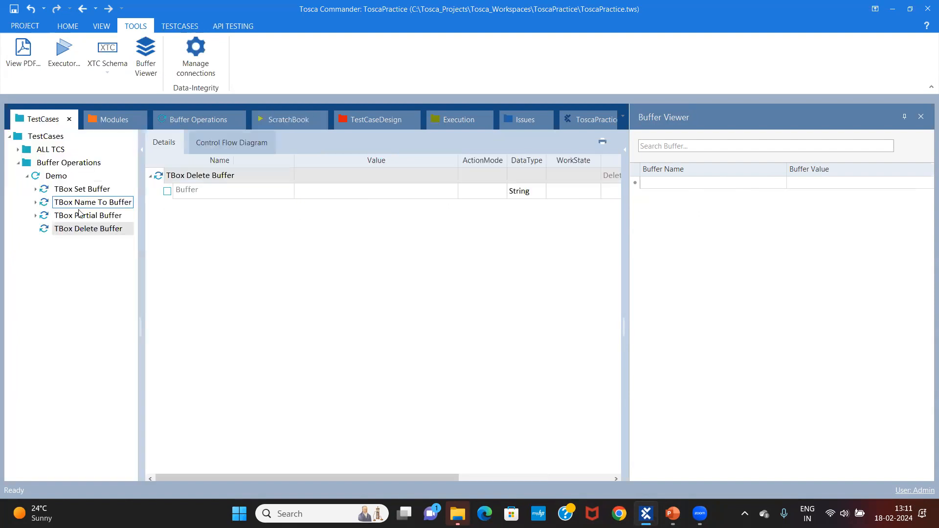
Step: Review the Demo test case and the parameters of its TBox Set Buffer, Name To Buffer, Partial Buffer and Delete Buffer steps
click(56, 176)
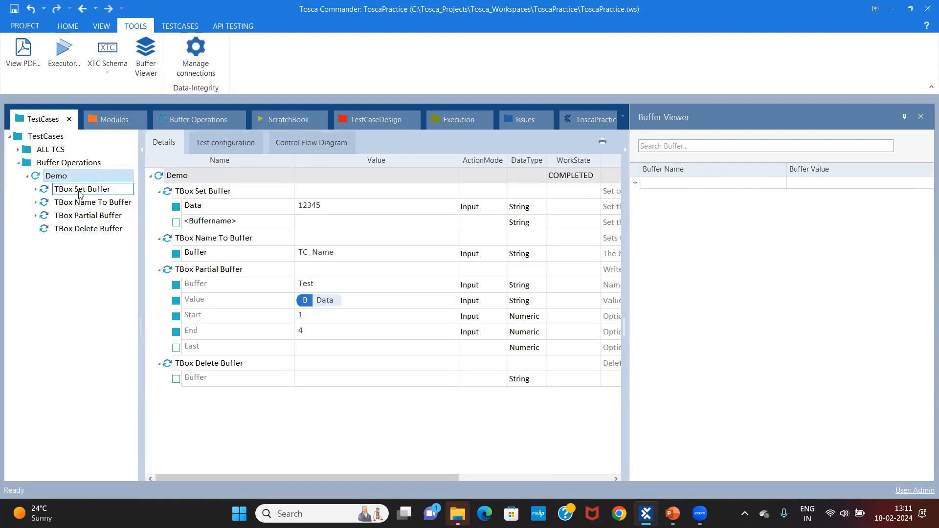
click(81, 190)
click(62, 176)
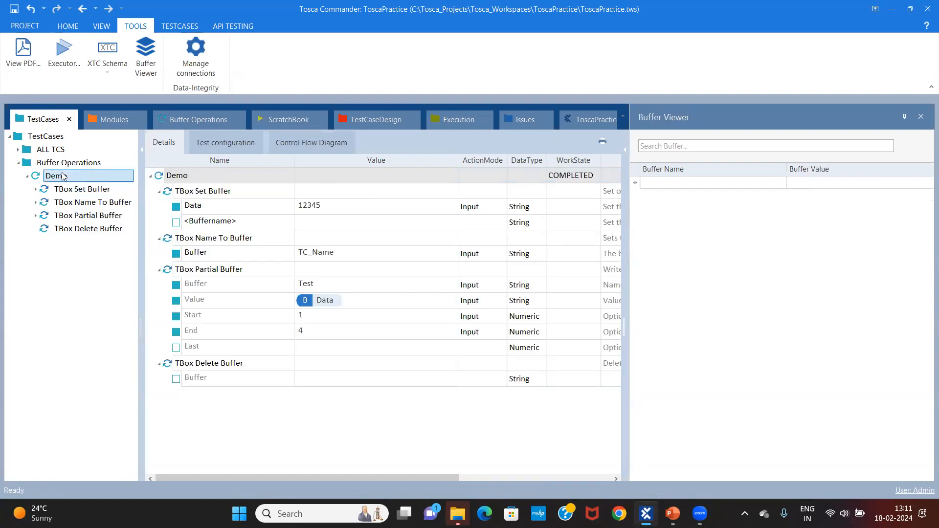
click(80, 189)
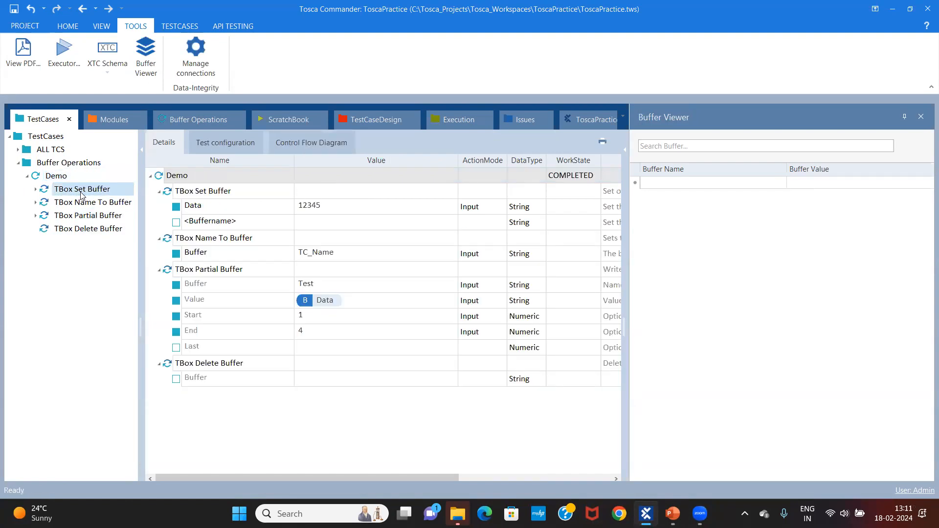
click(94, 203)
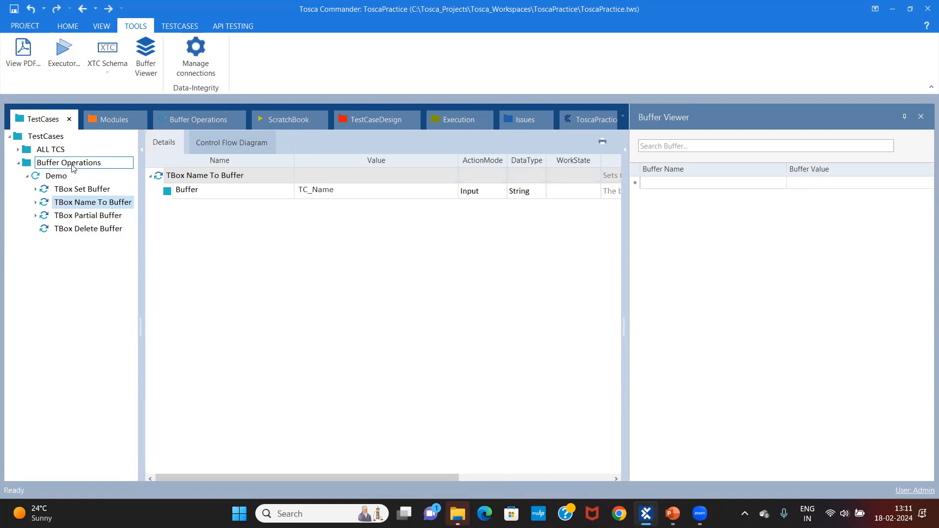
click(73, 165)
click(73, 178)
click(82, 190)
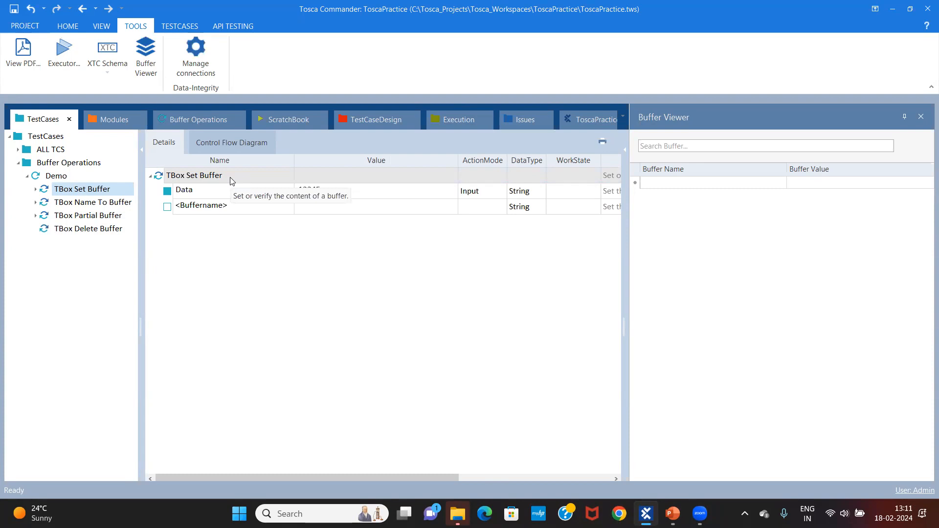
click(109, 203)
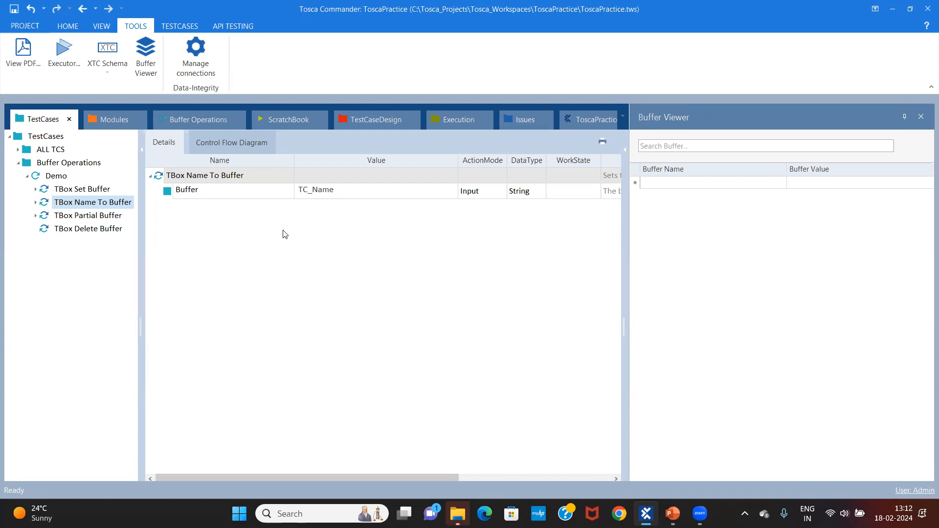
click(101, 216)
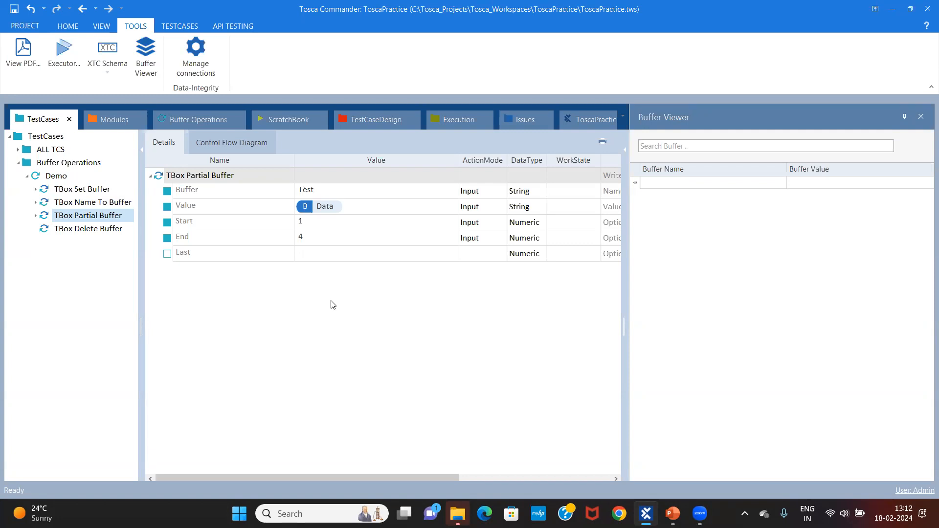
click(103, 231)
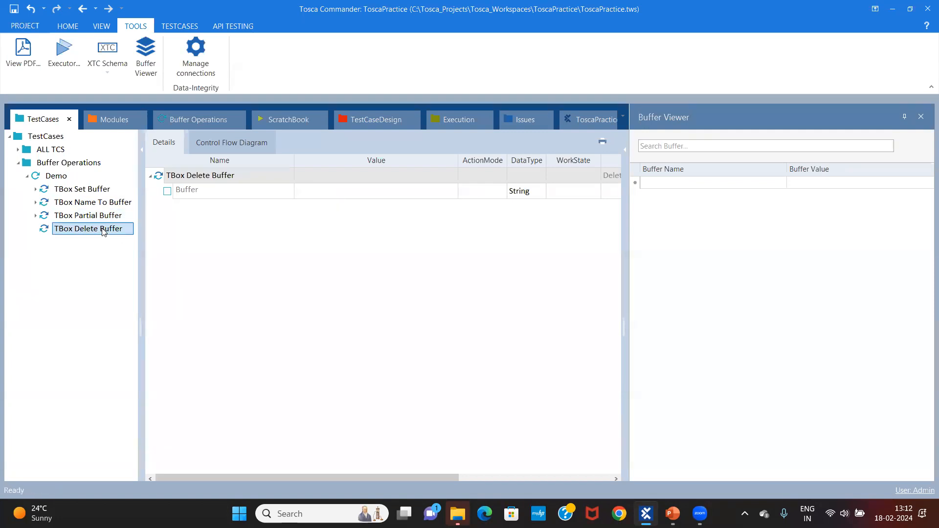